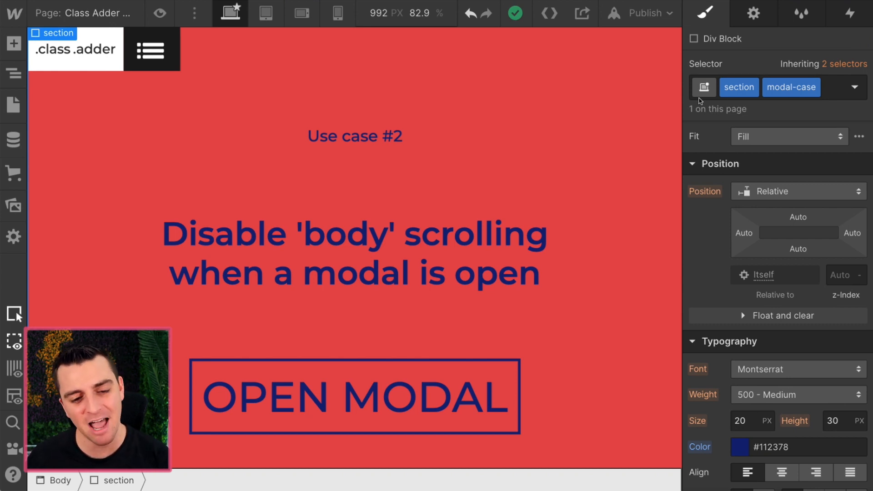
- Preview the Class Adder page and open the Use case #2 modal
{"action": "left_click", "coordinate": [160, 13]}
{"action": "scroll", "coordinate": [286, 104], "scroll_direction": "down", "scroll_amount": 5}
{"action": "scroll", "coordinate": [287, 108], "scroll_direction": "up", "scroll_amount": 2}
{"action": "left_click", "coordinate": [341, 164]}
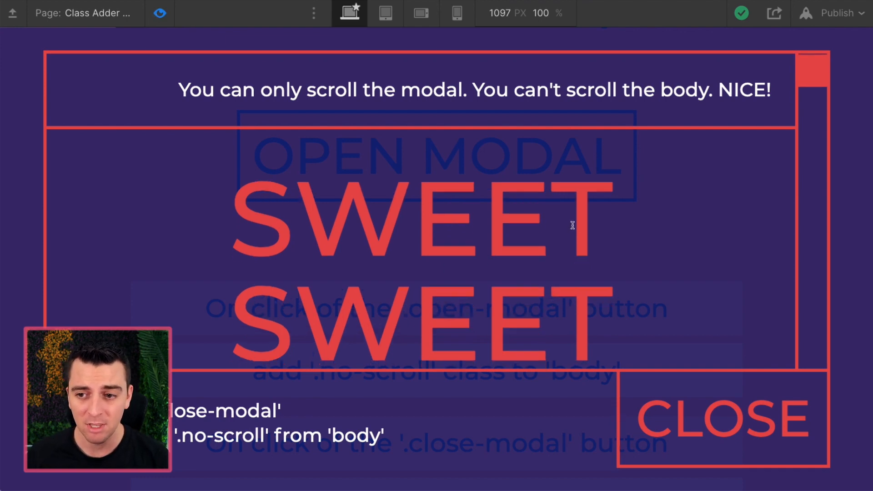
- Test scrolling inside the open modal and scrolling the page body behind it in the preview
{"action": "scroll", "coordinate": [572, 225], "scroll_direction": "down", "scroll_amount": 5}
{"action": "scroll", "coordinate": [572, 225], "scroll_direction": "up", "scroll_amount": 3}
{"action": "scroll", "coordinate": [573, 225], "scroll_direction": "down", "scroll_amount": 3}
{"action": "scroll", "coordinate": [572, 225], "scroll_direction": "up", "scroll_amount": 3}
{"action": "scroll", "coordinate": [572, 225], "scroll_direction": "up", "scroll_amount": 3}
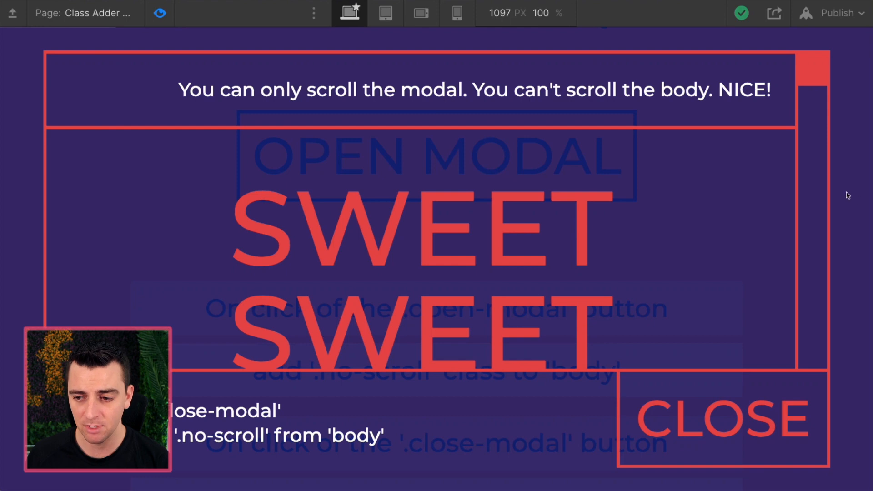
{"action": "scroll", "coordinate": [848, 195], "scroll_direction": "down", "scroll_amount": 5}
{"action": "scroll", "coordinate": [848, 195], "scroll_direction": "up", "scroll_amount": 10}
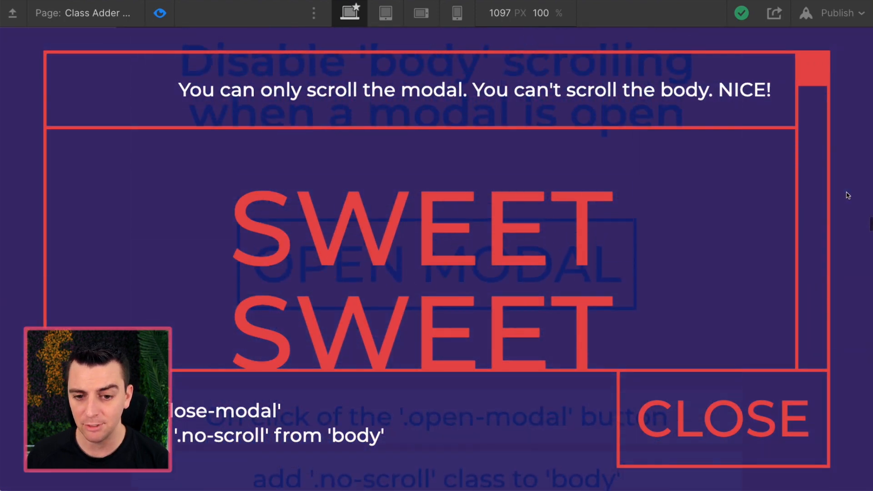
{"action": "scroll", "coordinate": [848, 194], "scroll_direction": "down", "scroll_amount": 10}
{"action": "scroll", "coordinate": [848, 195], "scroll_direction": "up", "scroll_amount": 2}
{"action": "scroll", "coordinate": [848, 195], "scroll_direction": "up", "scroll_amount": 5}
{"action": "scroll", "coordinate": [849, 194], "scroll_direction": "down", "scroll_amount": 5}
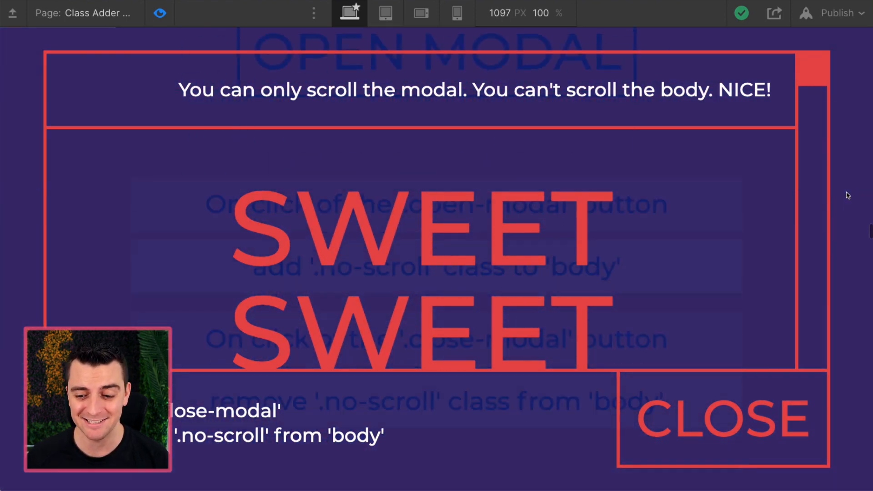
- Close and reopen the modal, checking how far the background page and the modal content scroll
{"action": "left_click", "coordinate": [668, 433]}
{"action": "scroll", "coordinate": [527, 312], "scroll_direction": "up", "scroll_amount": 5}
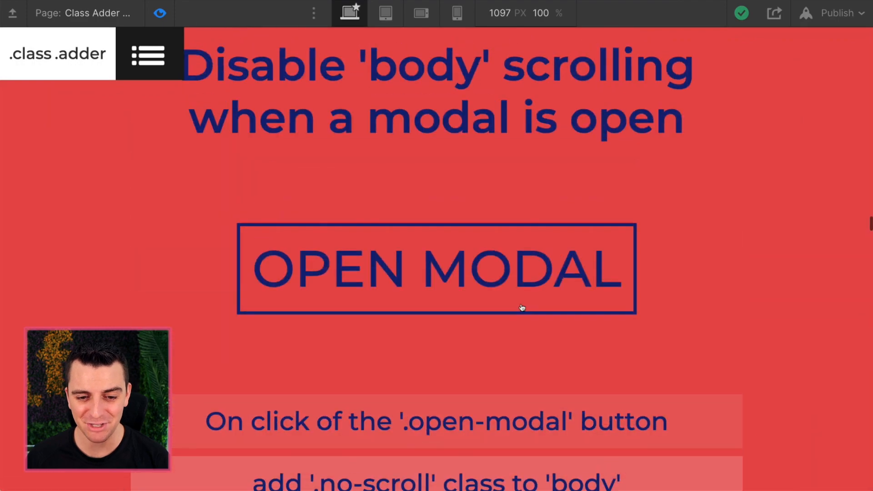
{"action": "left_click", "coordinate": [425, 287]}
{"action": "scroll", "coordinate": [854, 200], "scroll_direction": "down", "scroll_amount": 9}
{"action": "scroll", "coordinate": [854, 200], "scroll_direction": "down", "scroll_amount": 15}
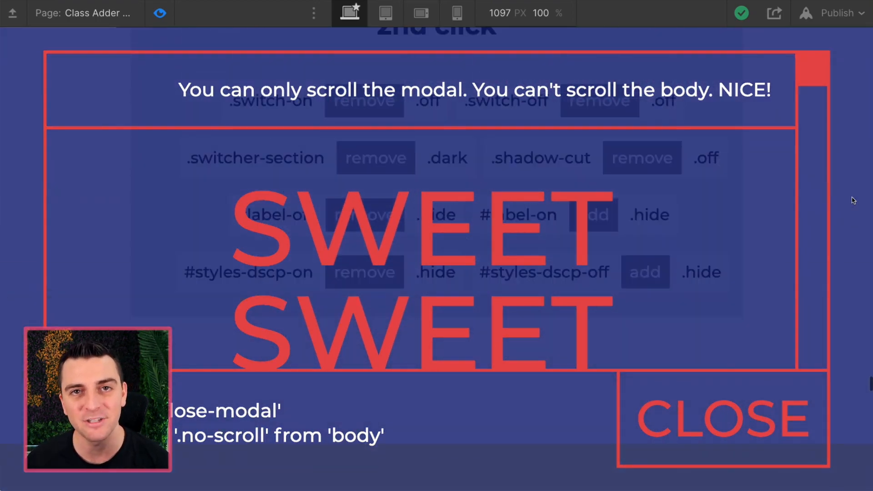
{"action": "scroll", "coordinate": [854, 201], "scroll_direction": "up", "scroll_amount": 10}
{"action": "scroll", "coordinate": [853, 200], "scroll_direction": "down", "scroll_amount": 8}
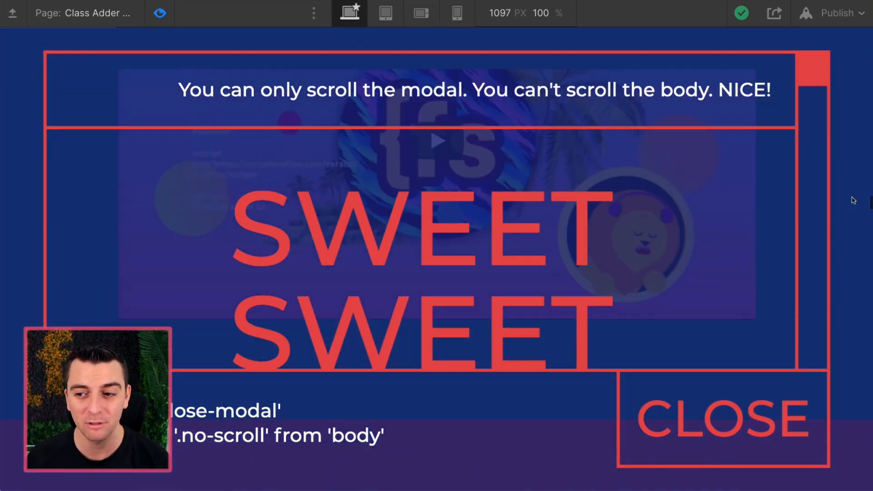
{"action": "scroll", "coordinate": [854, 201], "scroll_direction": "up", "scroll_amount": 10}
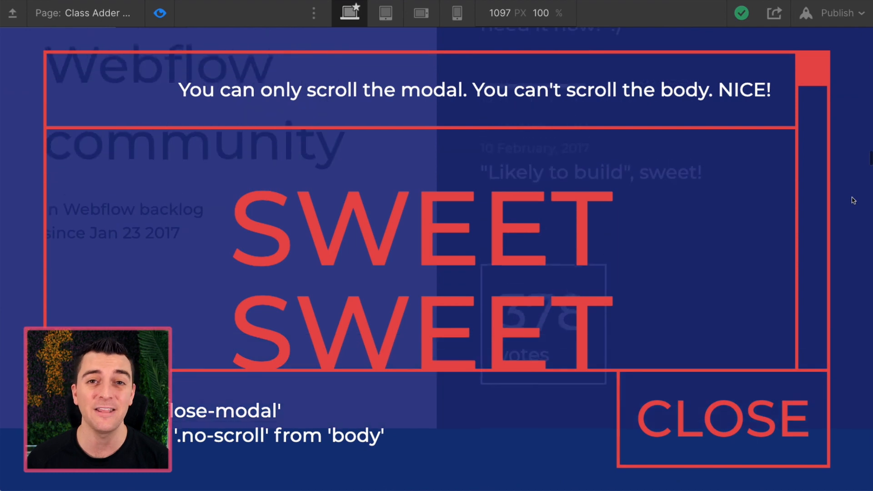
{"action": "scroll", "coordinate": [854, 200], "scroll_direction": "down", "scroll_amount": 10}
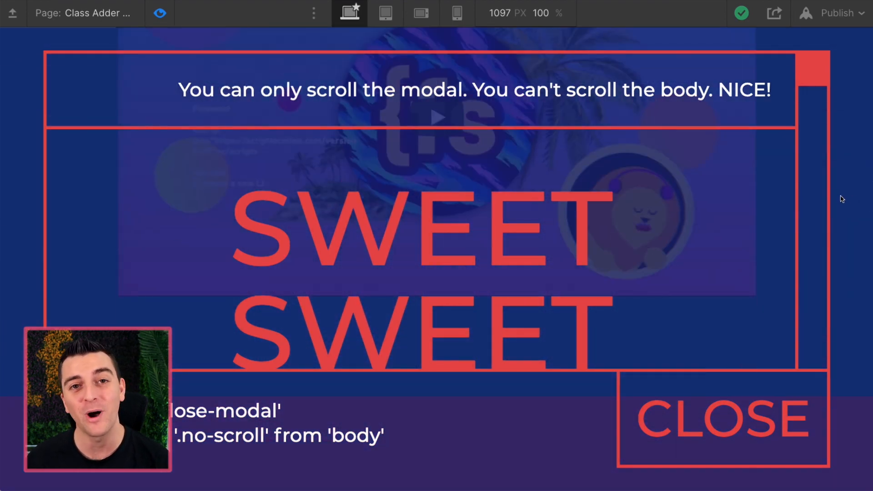
{"action": "scroll", "coordinate": [843, 198], "scroll_direction": "down", "scroll_amount": 5}
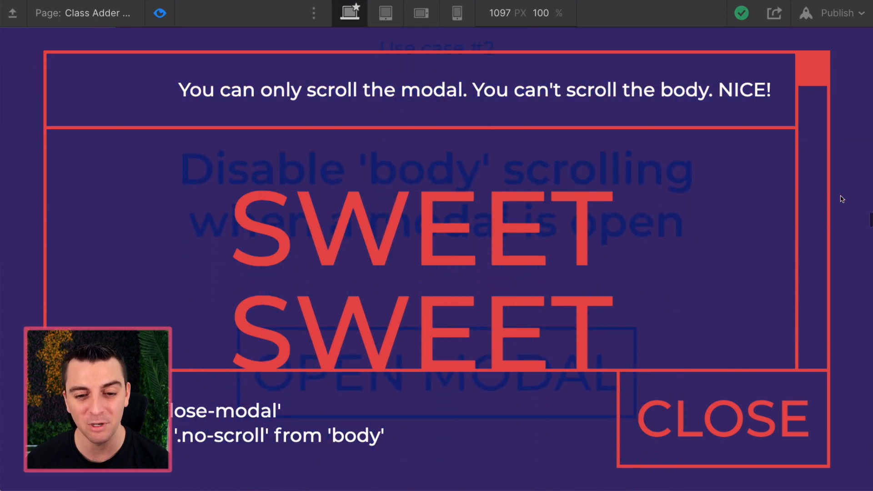
{"action": "scroll", "coordinate": [466, 165], "scroll_direction": "down", "scroll_amount": 5}
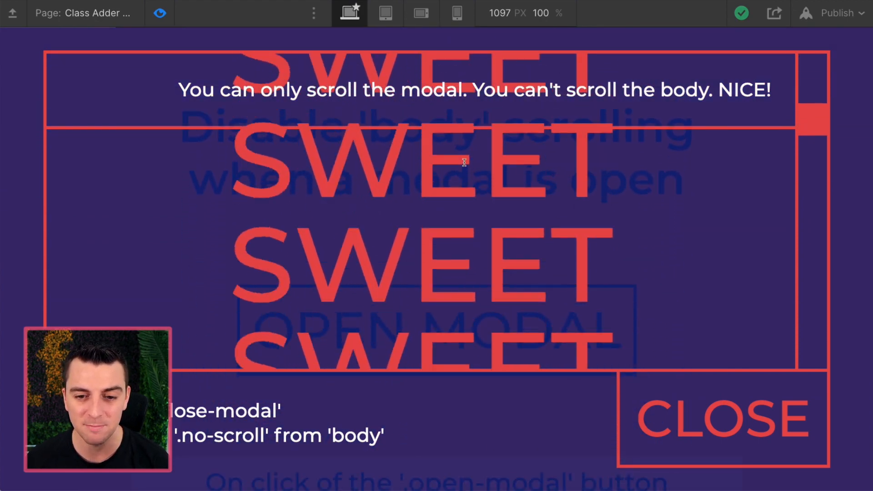
{"action": "scroll", "coordinate": [464, 162], "scroll_direction": "down", "scroll_amount": 5}
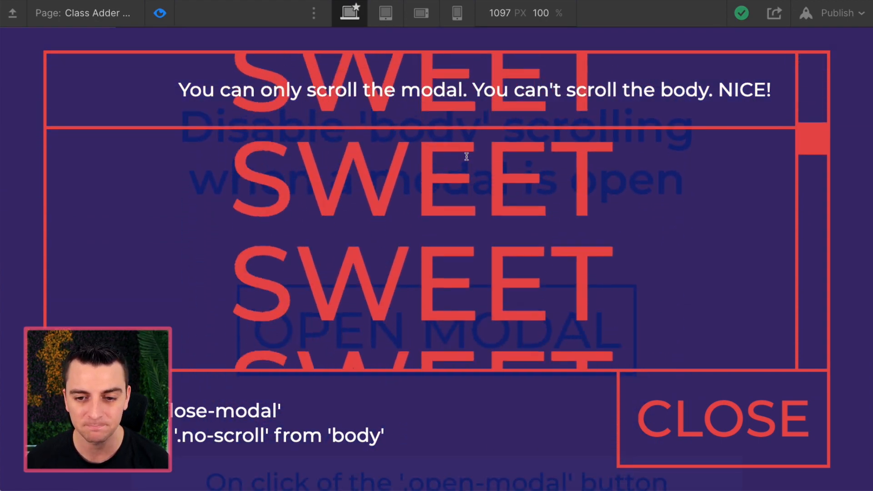
- Close the modal and leave the preview mode
{"action": "left_click", "coordinate": [712, 442]}
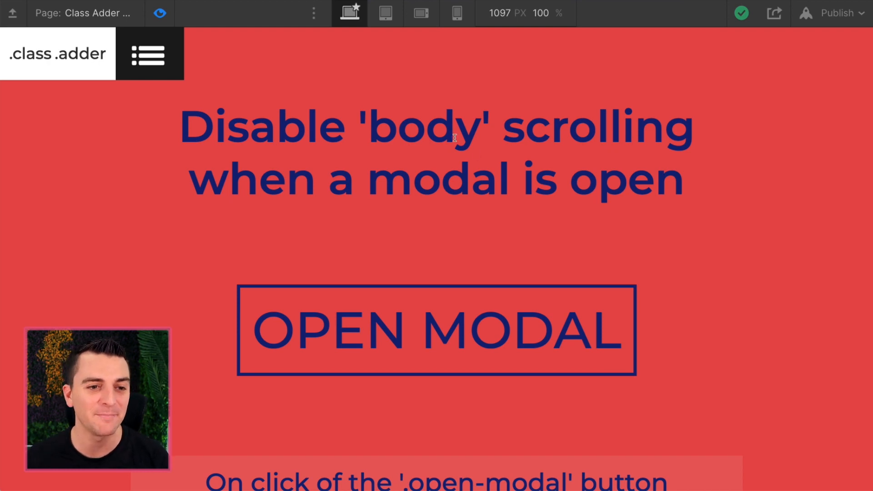
{"action": "left_click", "coordinate": [159, 13]}
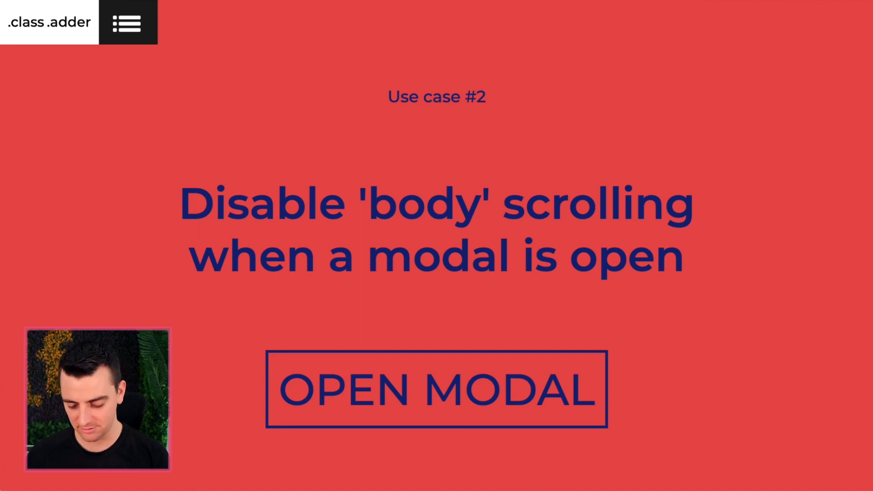
- On the published site, open the Use case #2 modal and test scrolling its content and the body outside it
{"action": "scroll", "coordinate": [507, 265], "scroll_direction": "down", "scroll_amount": 3}
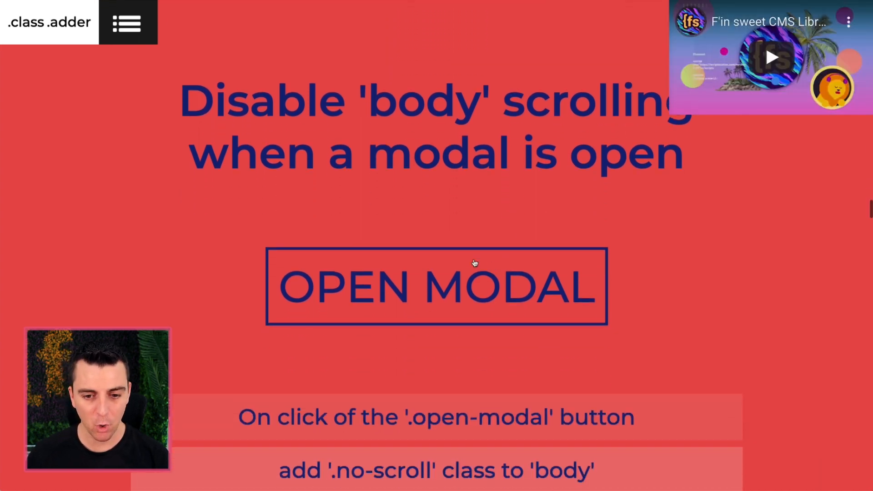
{"action": "left_click", "coordinate": [361, 274]}
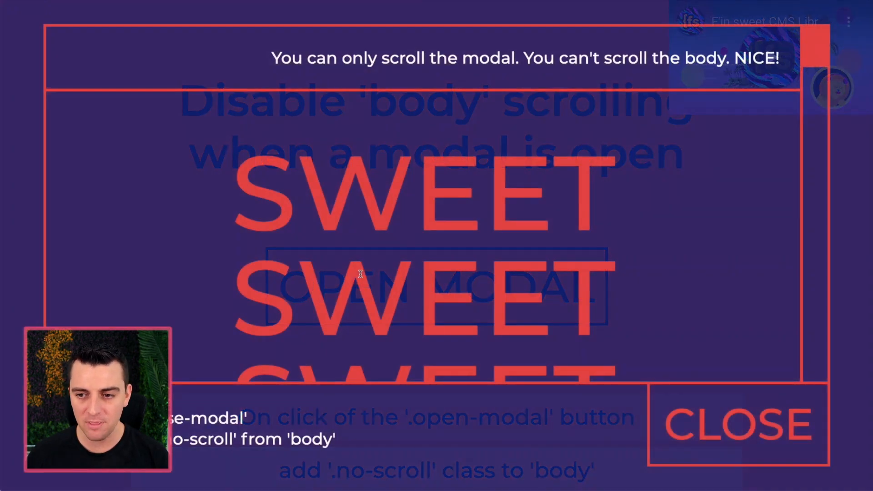
{"action": "scroll", "coordinate": [664, 189], "scroll_direction": "down", "scroll_amount": 3}
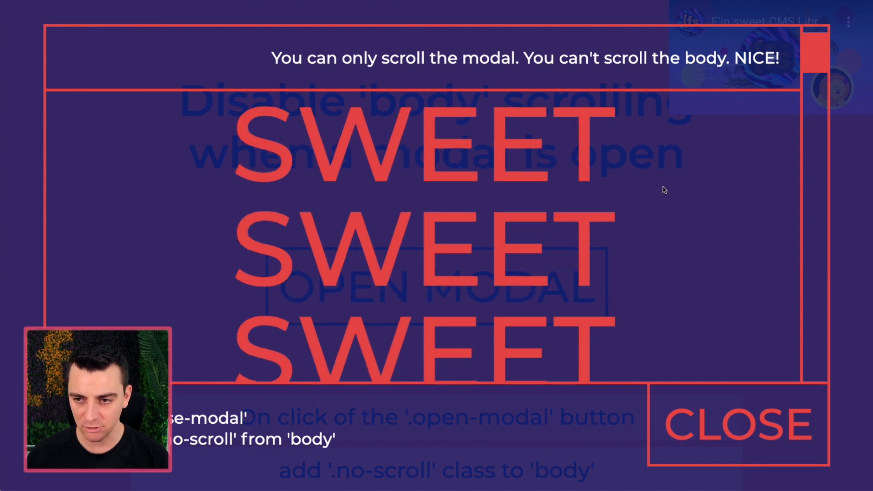
{"action": "scroll", "coordinate": [664, 189], "scroll_direction": "down", "scroll_amount": 5}
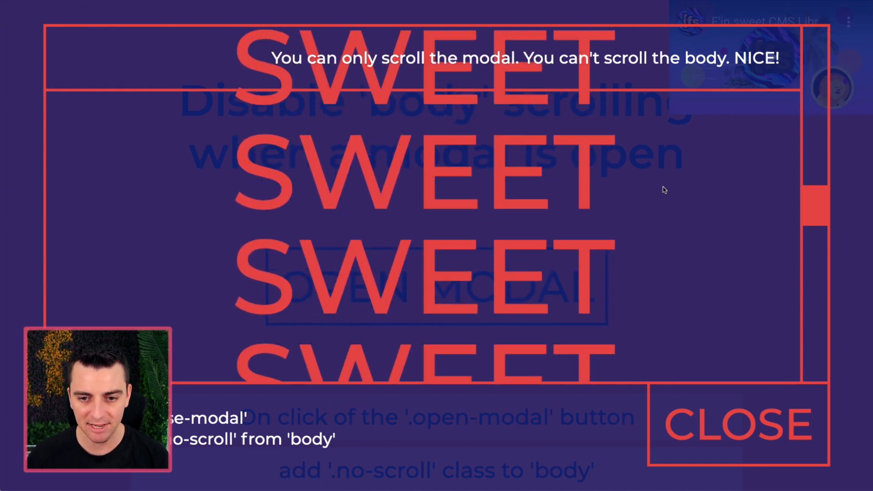
{"action": "scroll", "coordinate": [663, 189], "scroll_direction": "up", "scroll_amount": 8}
{"action": "scroll", "coordinate": [663, 190], "scroll_direction": "up", "scroll_amount": 1}
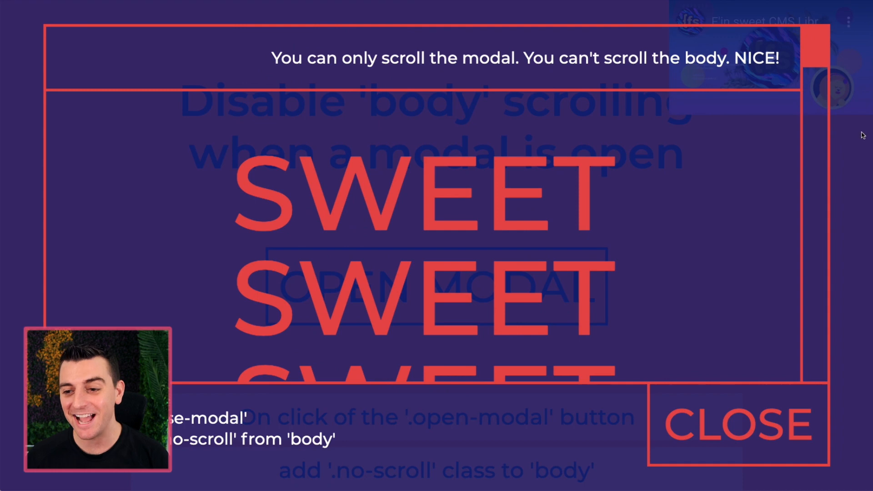
{"action": "triple_click", "coordinate": [861, 132]}
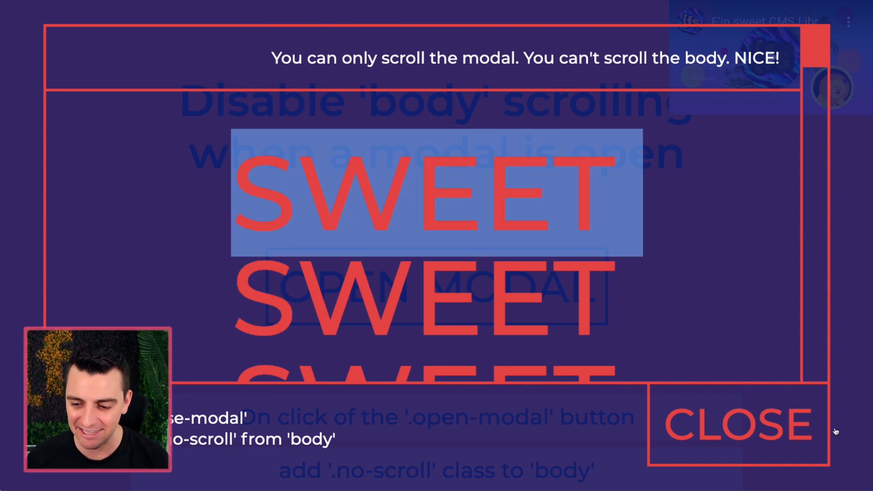
- Close the published modal to test body scrolling, and check reopening, scrolling and closing the modal again
{"action": "left_click", "coordinate": [755, 421]}
{"action": "scroll", "coordinate": [755, 415], "scroll_direction": "down", "scroll_amount": 10}
{"action": "scroll", "coordinate": [756, 417], "scroll_direction": "up", "scroll_amount": 8}
{"action": "left_click", "coordinate": [488, 182]}
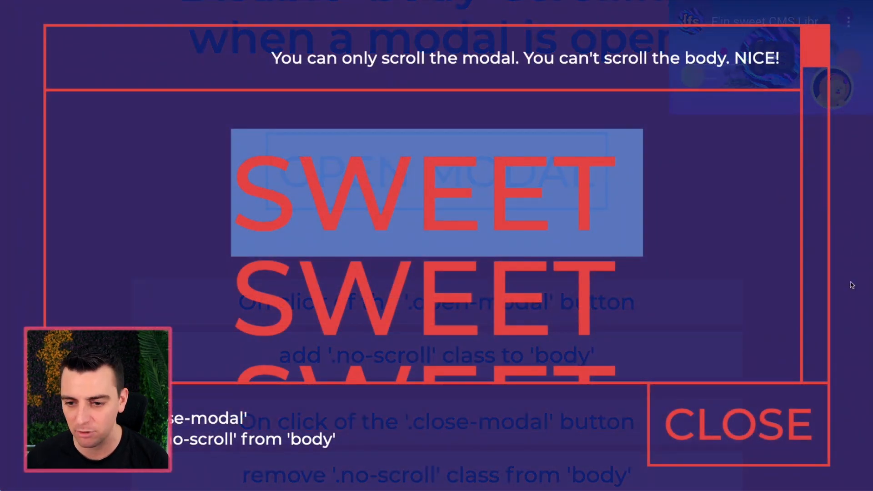
{"action": "scroll", "coordinate": [635, 236], "scroll_direction": "down", "scroll_amount": 5}
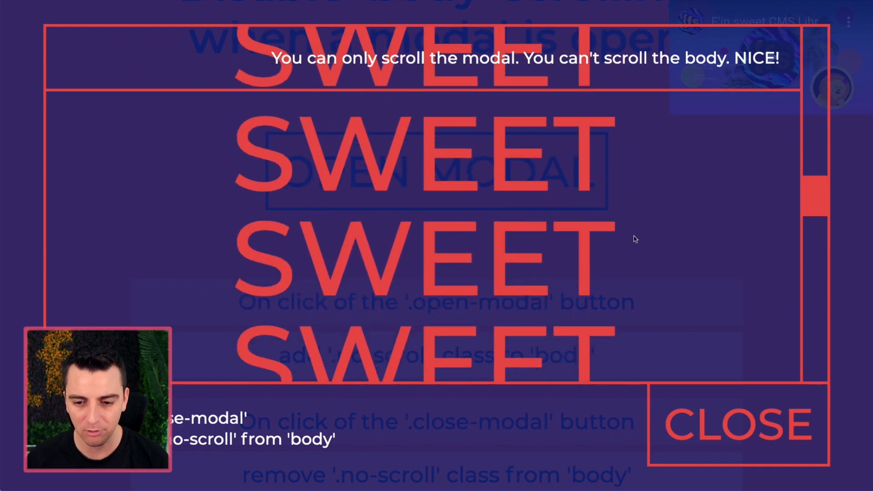
{"action": "left_click", "coordinate": [756, 403]}
{"action": "left_click", "coordinate": [502, 152]}
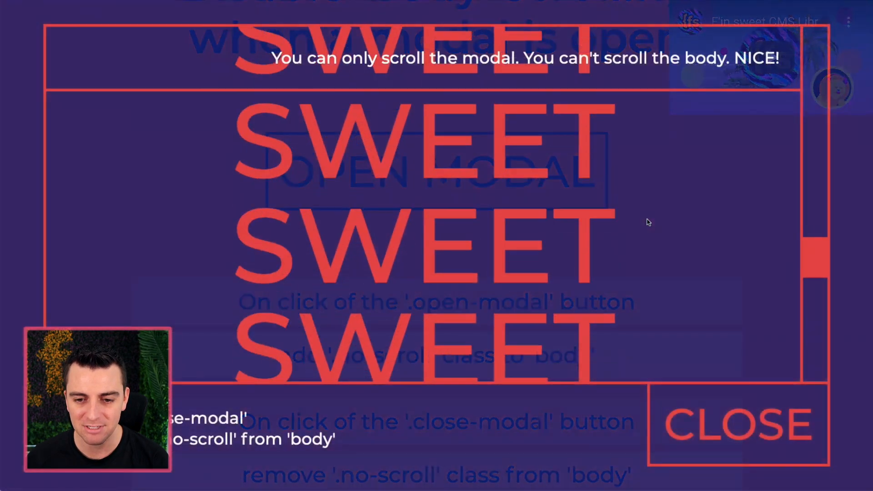
{"action": "left_click", "coordinate": [699, 446]}
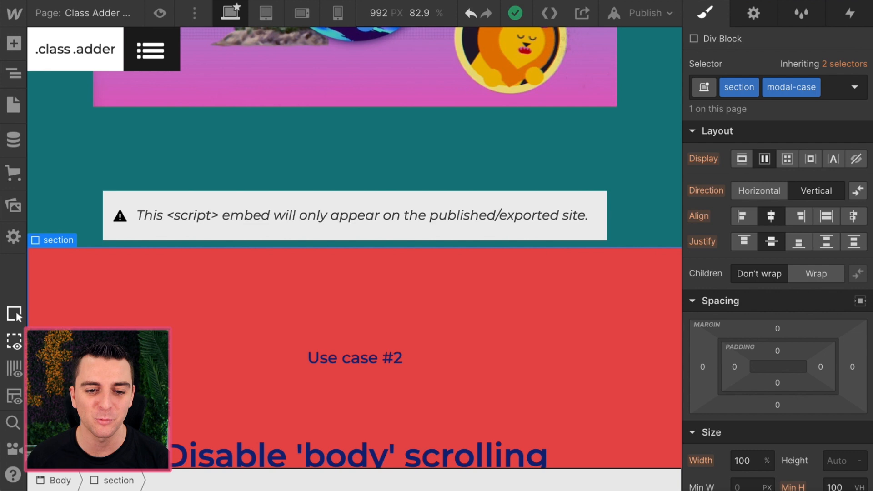
- In the Webflow Designer, select the OPEN MODAL button and open its Mouse click (tap) interaction
{"action": "scroll", "coordinate": [307, 273], "scroll_direction": "down", "scroll_amount": 8}
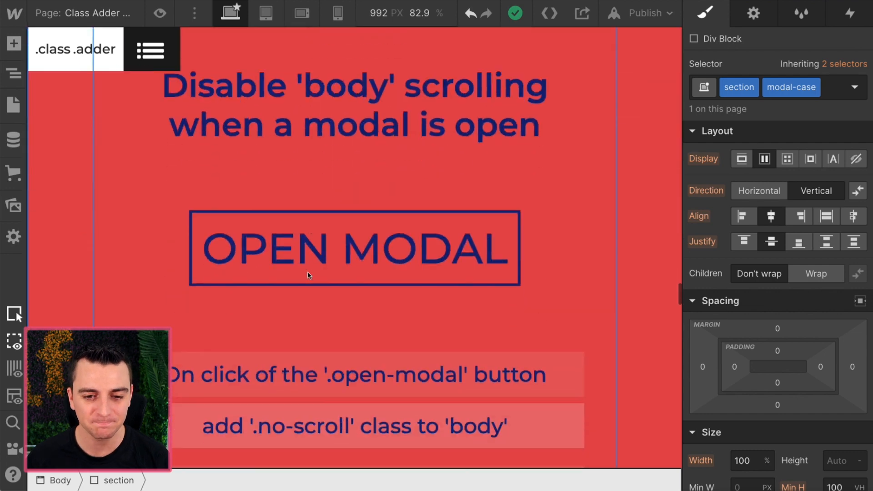
{"action": "left_click", "coordinate": [293, 227]}
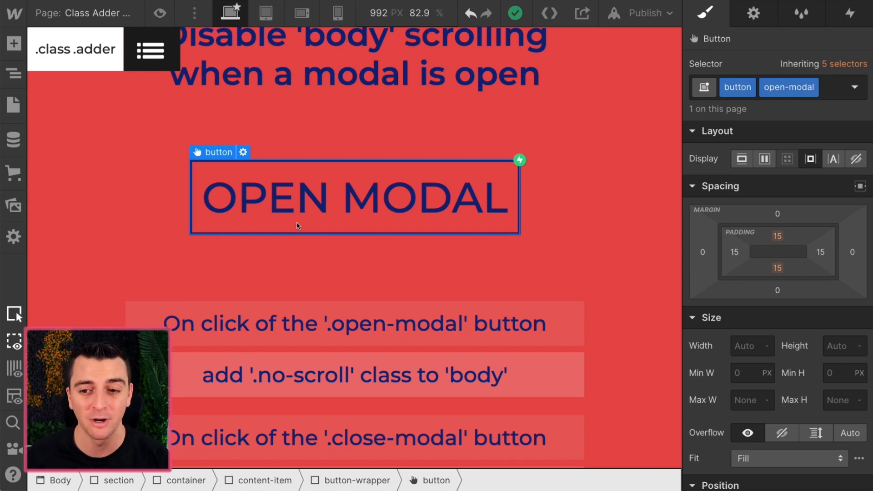
{"action": "left_click", "coordinate": [850, 13]}
{"action": "left_click", "coordinate": [756, 96]}
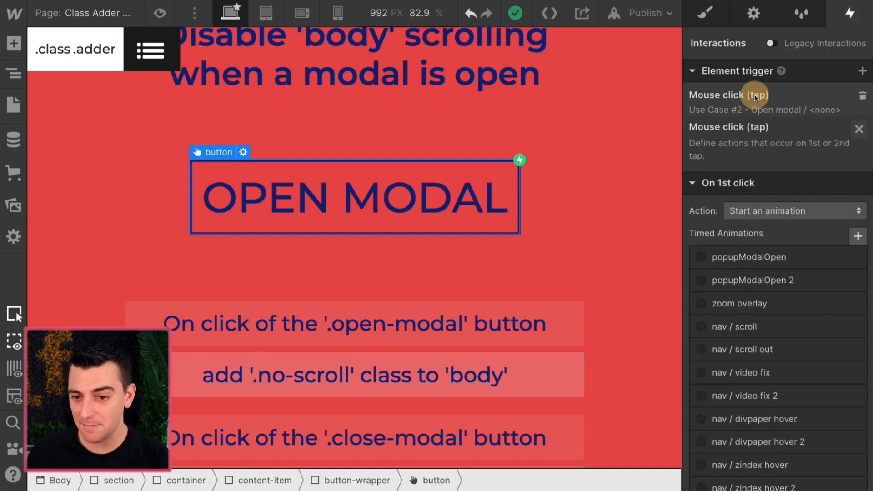
- Preview the button's "Use Case #2 - Open modal" first-click animation
{"action": "scroll", "coordinate": [783, 230], "scroll_direction": "down", "scroll_amount": 10}
{"action": "left_click", "coordinate": [750, 282]}
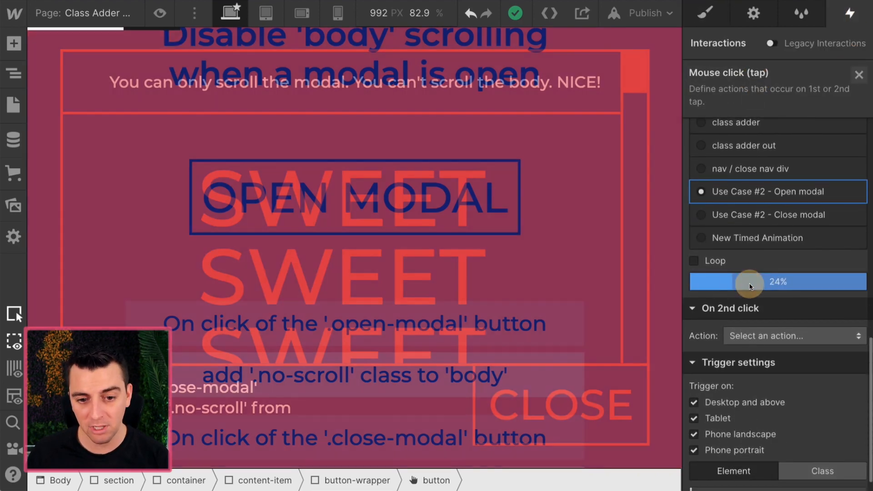
{"action": "left_click", "coordinate": [731, 283]}
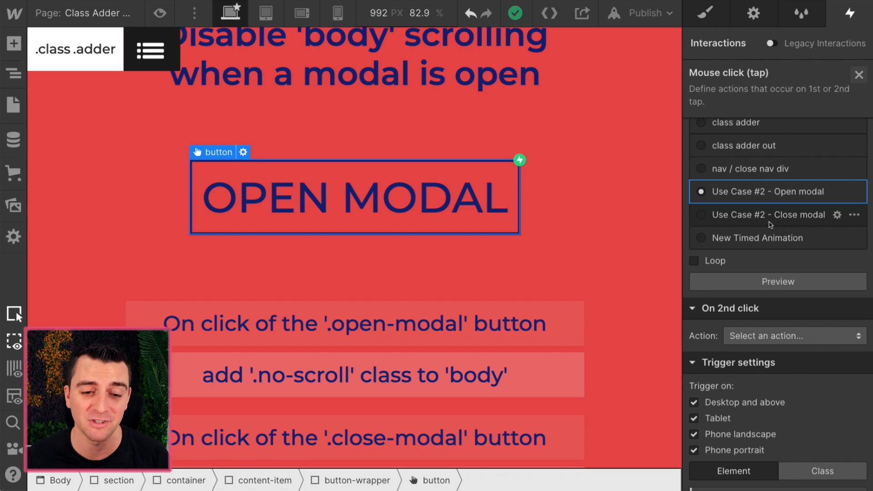
- Leave the click interaction settings and show the style settings of the OPEN MODAL button
{"action": "left_click", "coordinate": [376, 210]}
{"action": "scroll", "coordinate": [376, 213], "scroll_direction": "down", "scroll_amount": 3}
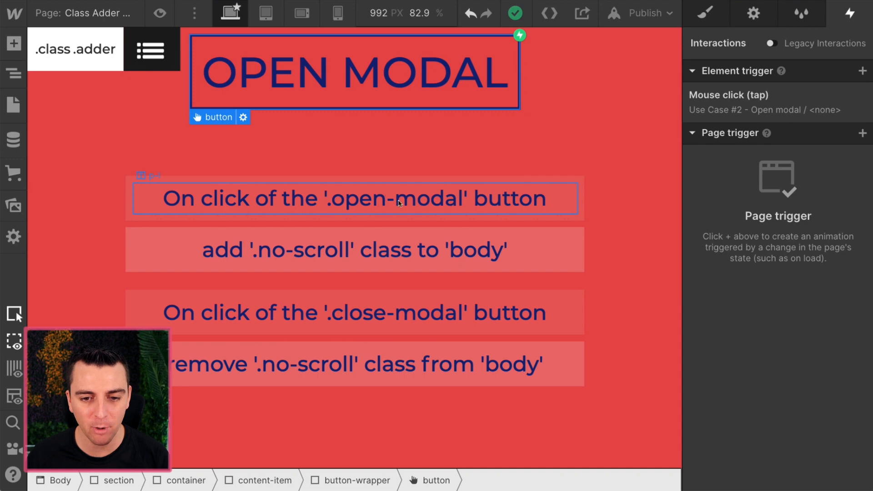
{"action": "left_click", "coordinate": [363, 107]}
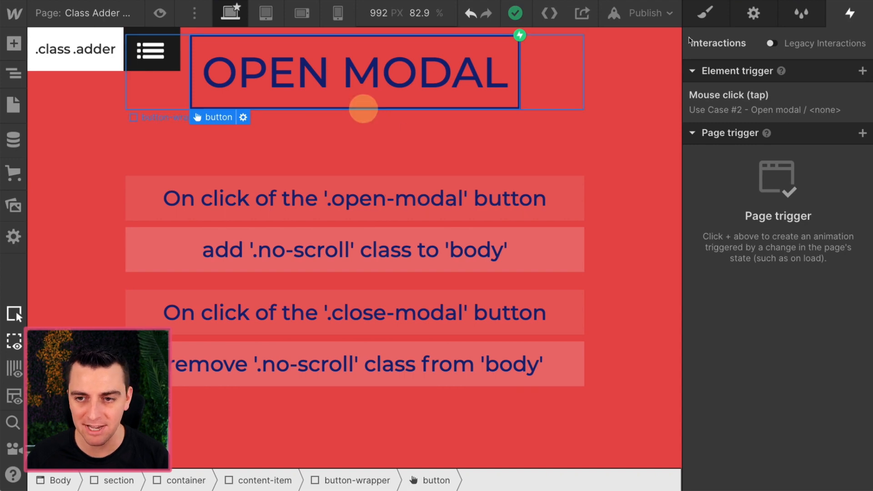
{"action": "left_click", "coordinate": [705, 14]}
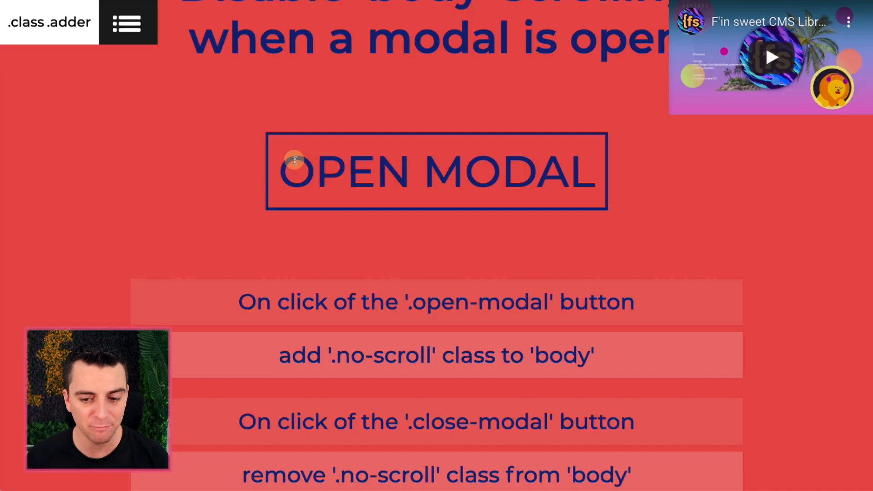
- Open and close the modal on the published site, and review the '.no-scroll' class instructions in the Designer
{"action": "left_click", "coordinate": [291, 166]}
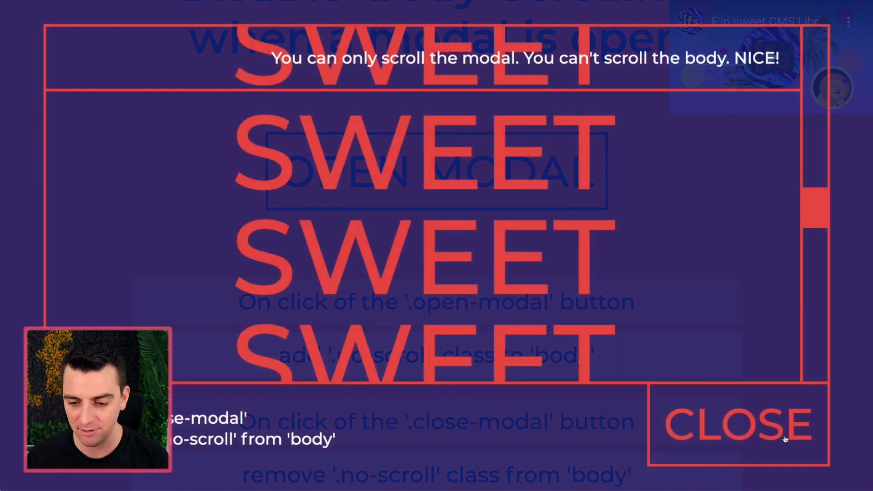
{"action": "left_click", "coordinate": [724, 435]}
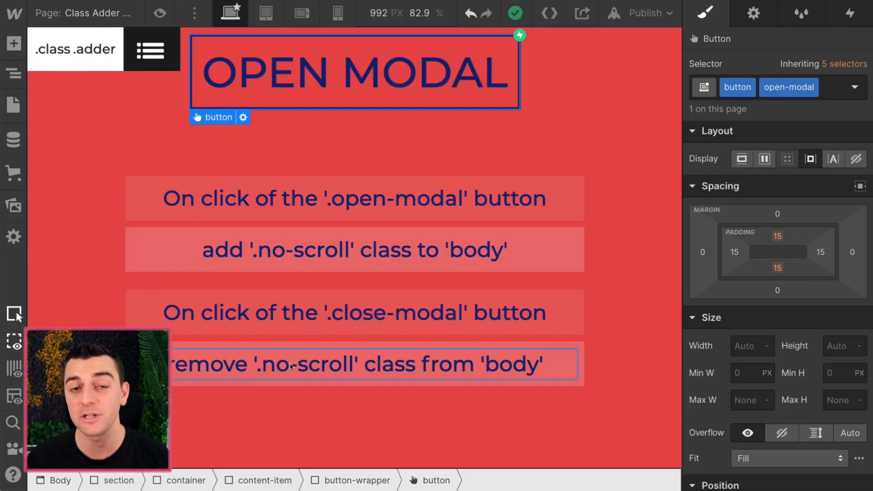
{"action": "scroll", "coordinate": [289, 367], "scroll_direction": "down", "scroll_amount": 3}
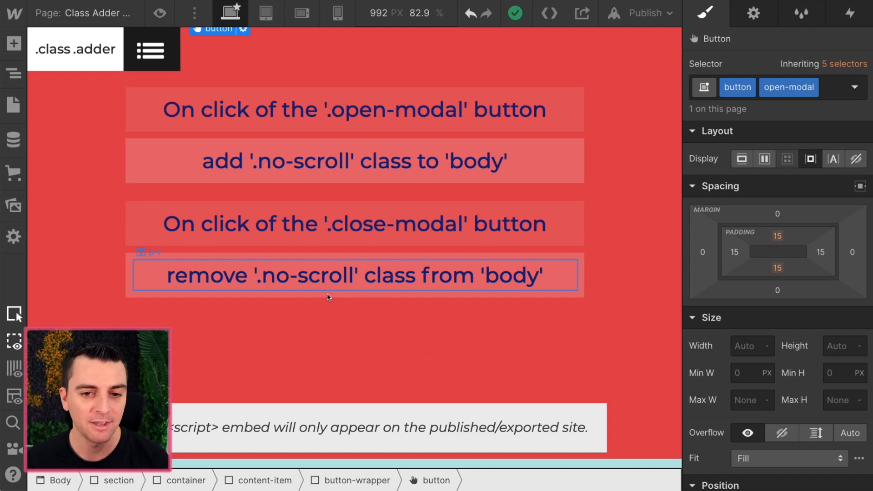
- Select the Body element and apply the existing 'no-scroll' class to it
{"action": "scroll", "coordinate": [329, 298], "scroll_direction": "up", "scroll_amount": 3}
{"action": "left_click", "coordinate": [15, 73]}
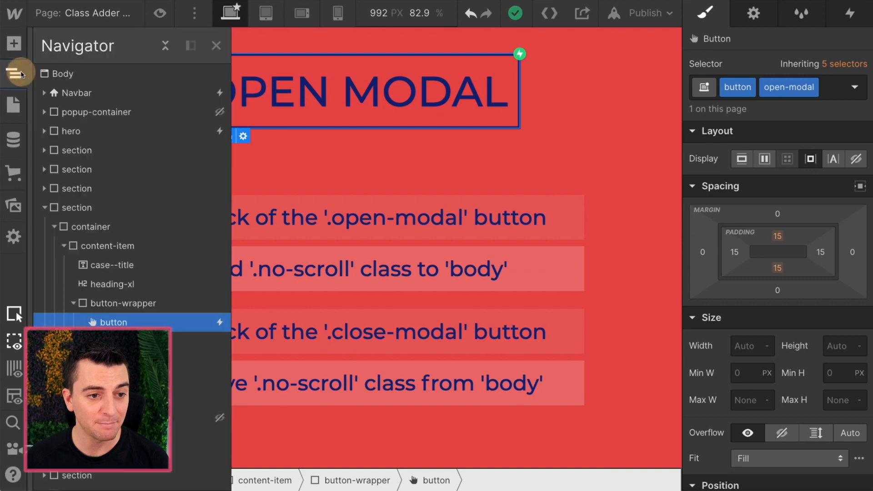
{"action": "left_click", "coordinate": [63, 74]}
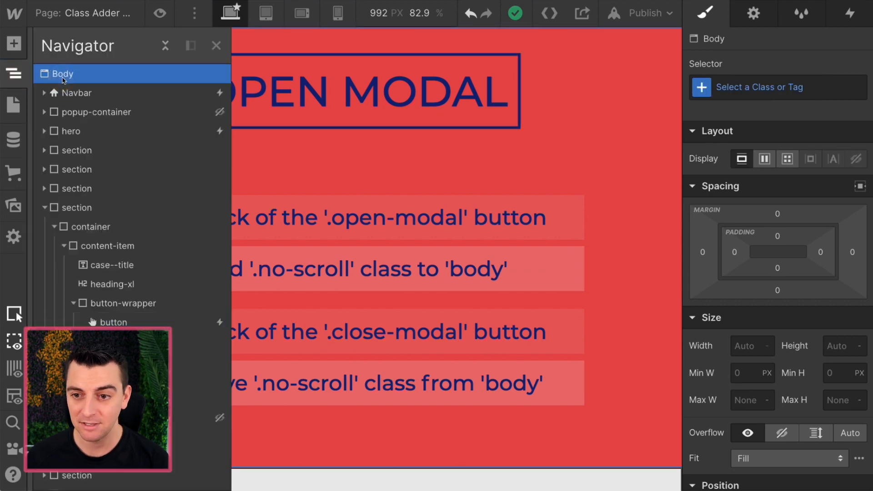
{"action": "left_click", "coordinate": [795, 89]}
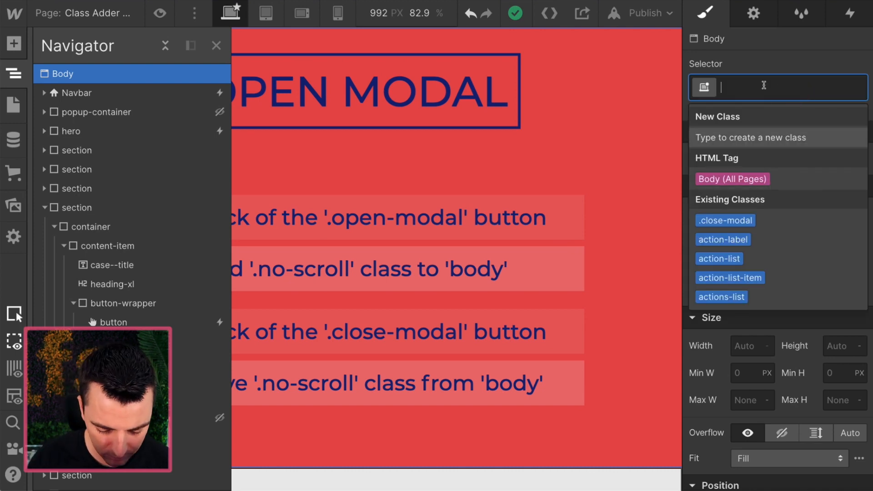
{"action": "type", "text": "no-sc"}
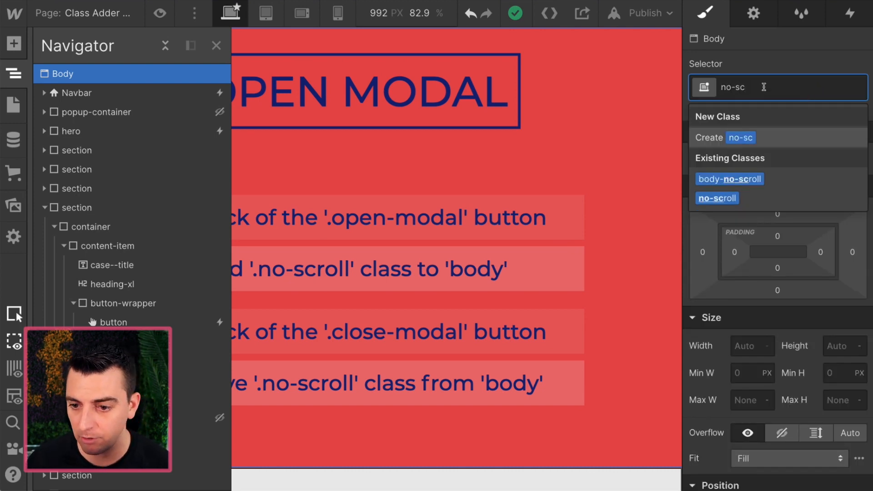
{"action": "left_click", "coordinate": [739, 196]}
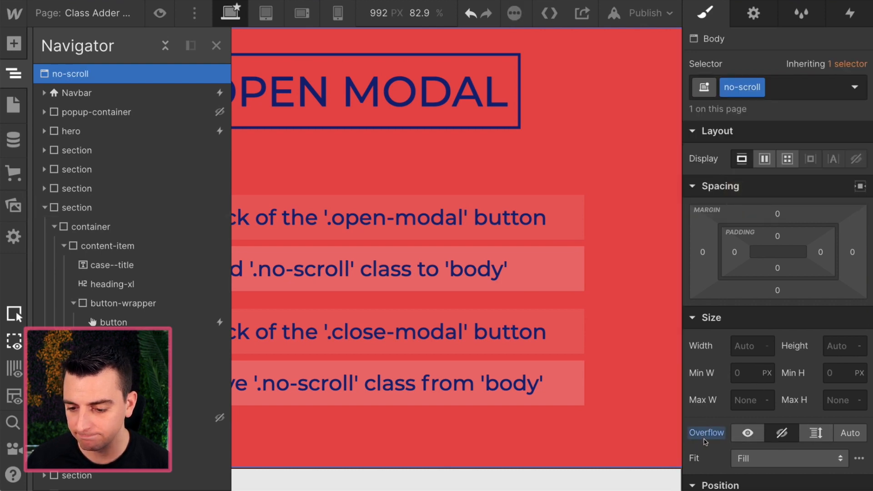
- Remove the 'no-scroll' class from the Body element and select the OPEN MODAL button to view its classes
{"action": "left_click", "coordinate": [794, 96]}
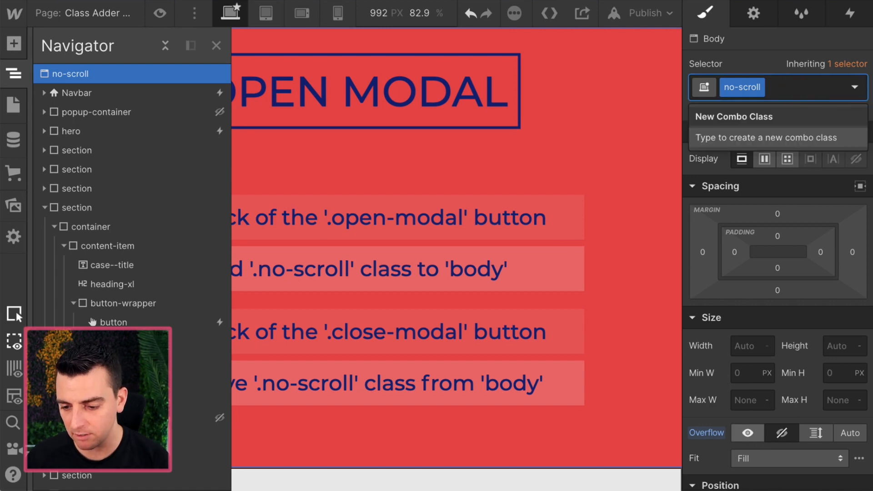
{"action": "key", "text": "BackSpace"}
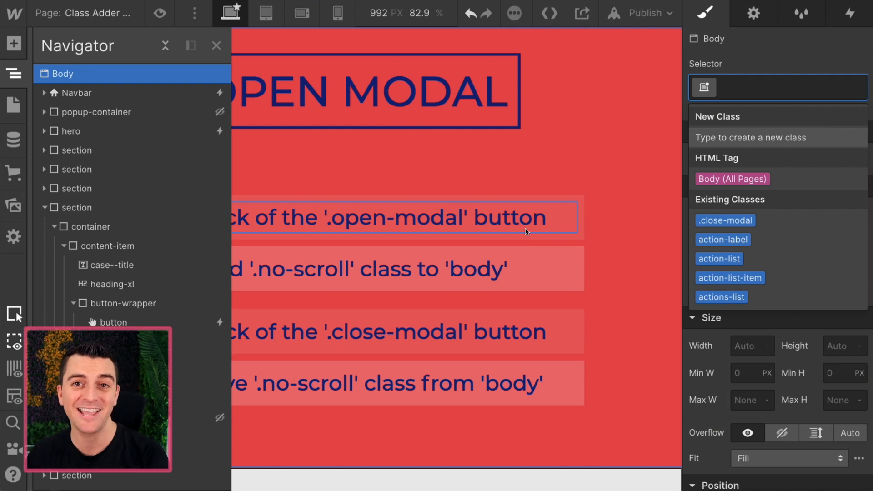
{"action": "left_click", "coordinate": [455, 99]}
{"action": "scroll", "coordinate": [453, 100], "scroll_direction": "up", "scroll_amount": 2}
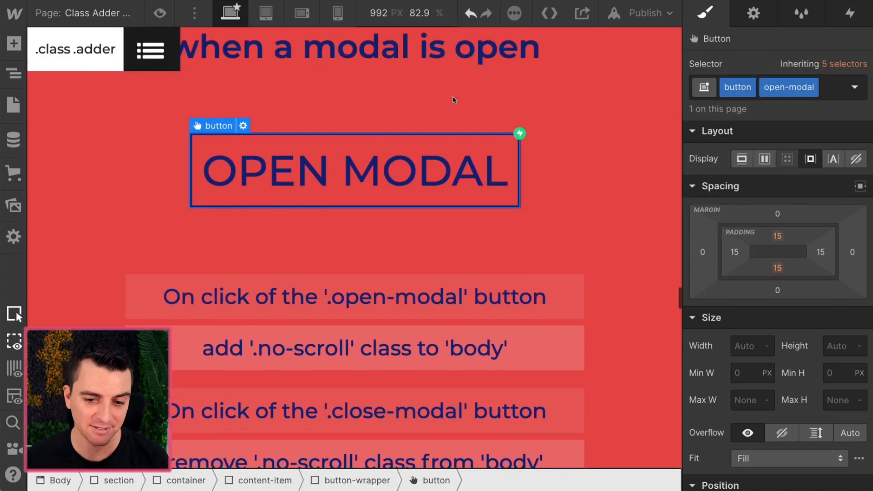
{"action": "scroll", "coordinate": [453, 101], "scroll_direction": "down", "scroll_amount": 2}
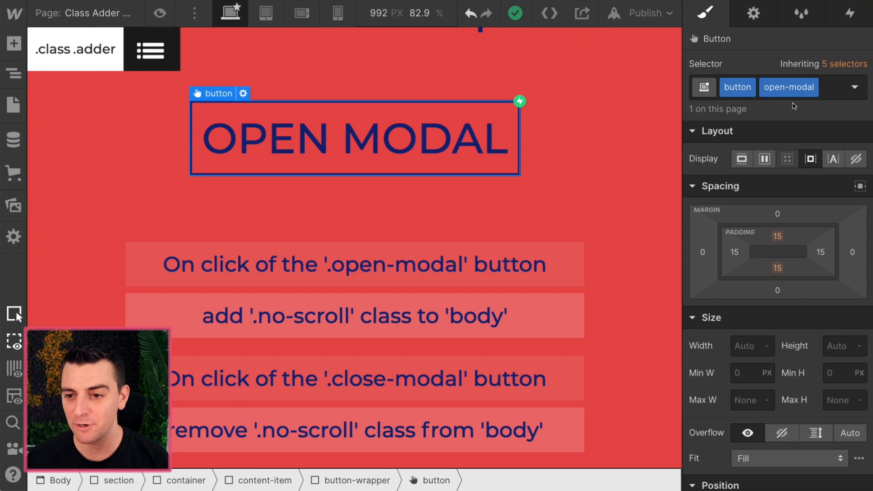
{"action": "scroll", "coordinate": [497, 185], "scroll_direction": "down", "scroll_amount": 1}
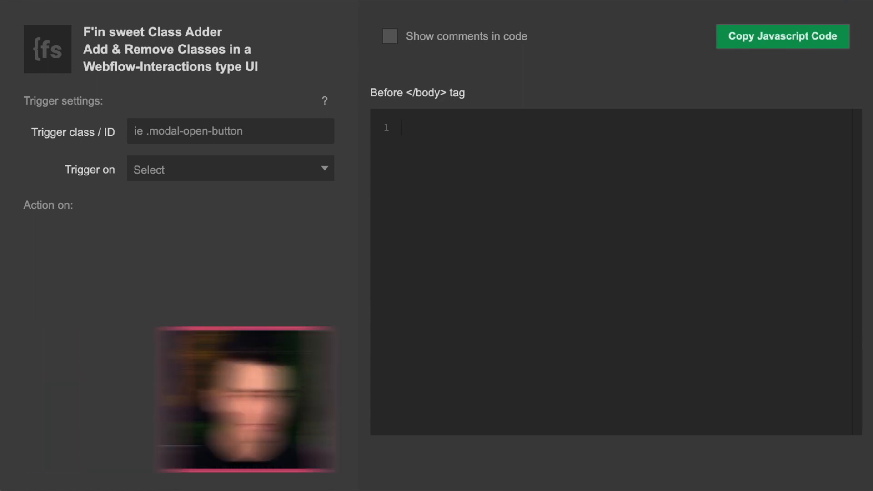
- In the F'in sweet Class Adder, set the trigger class to '.open-modal' and trigger it on Click
{"action": "left_click", "coordinate": [190, 131]}
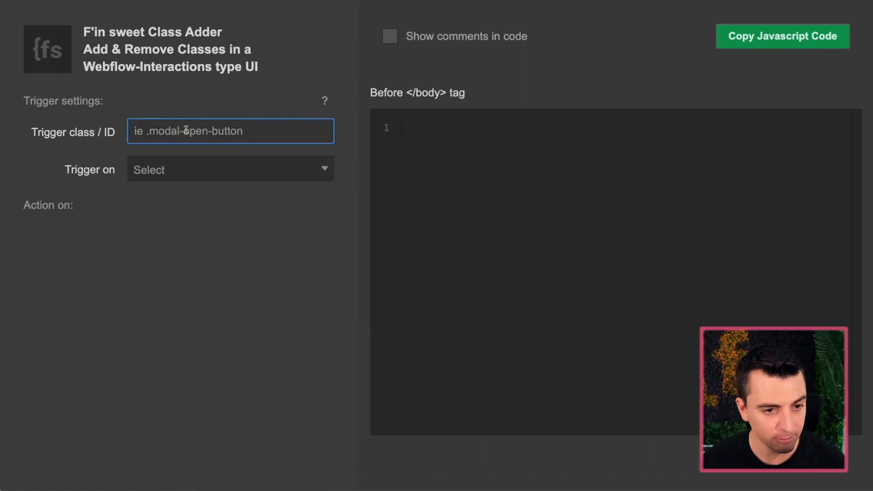
{"action": "type", "text": ".open-modal"}
{"action": "left_click", "coordinate": [158, 170]}
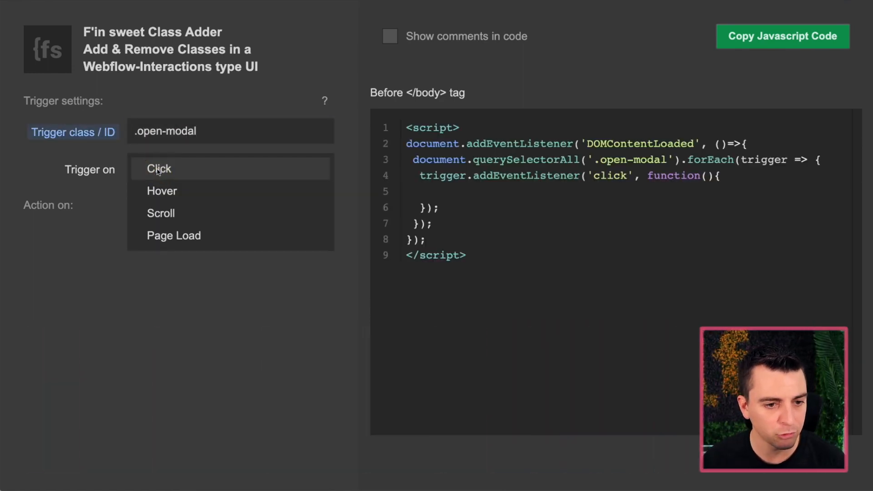
{"action": "left_click", "coordinate": [158, 170]}
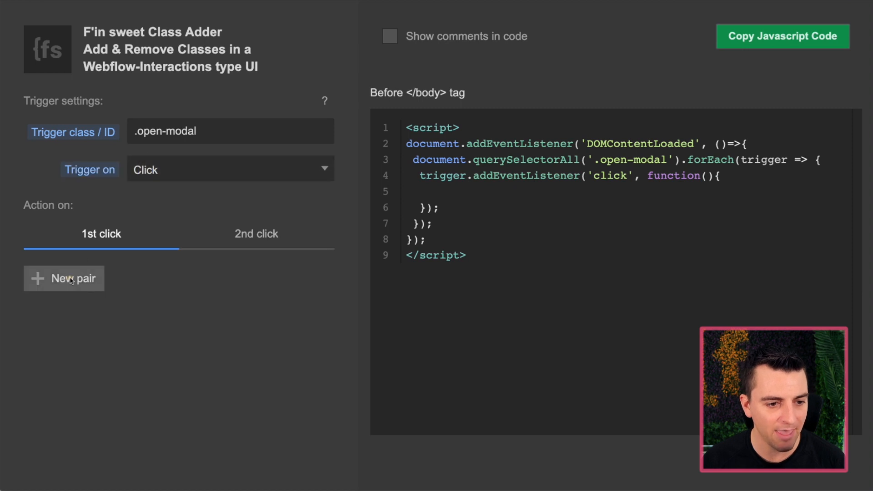
- Add a pair for the trigger's 1st click and set its target to 'body'
{"action": "left_click", "coordinate": [71, 279]}
{"action": "left_click", "coordinate": [150, 290]}
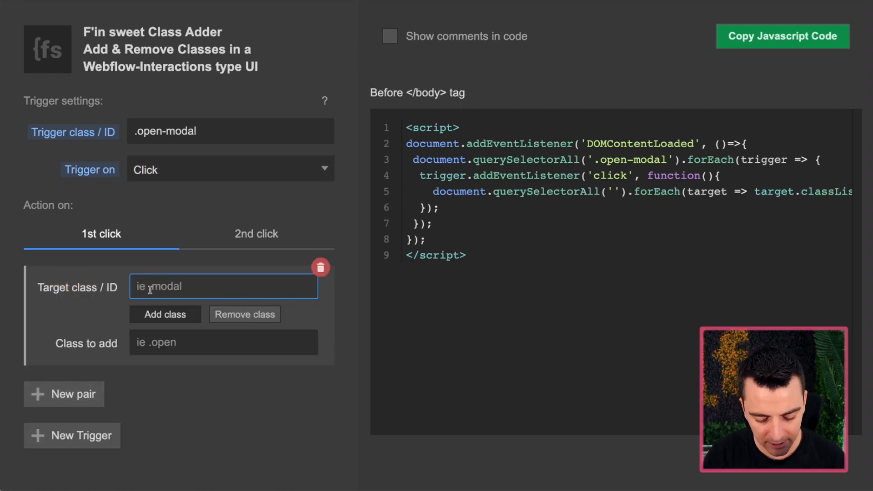
{"action": "type", "text": "body"}
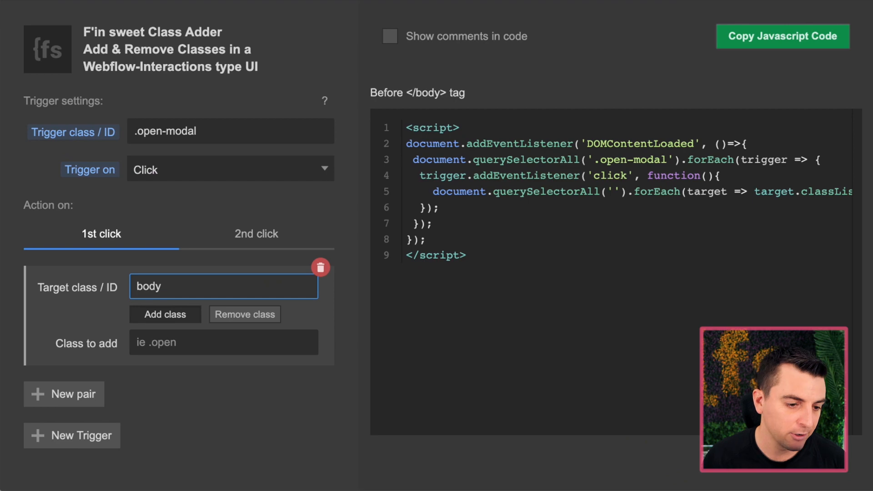
{"action": "key", "text": "Return"}
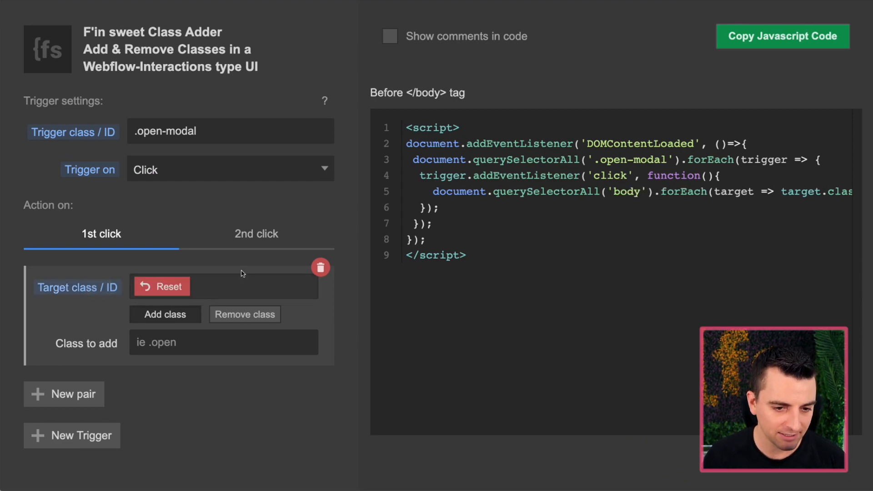
- Change the pair's target to the class selector '.body'
{"action": "left_click", "coordinate": [162, 287]}
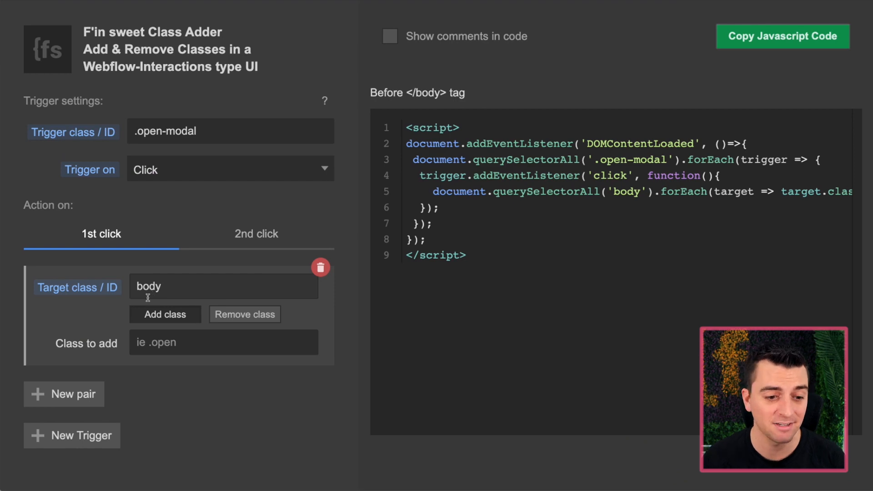
{"action": "left_click", "coordinate": [137, 287]}
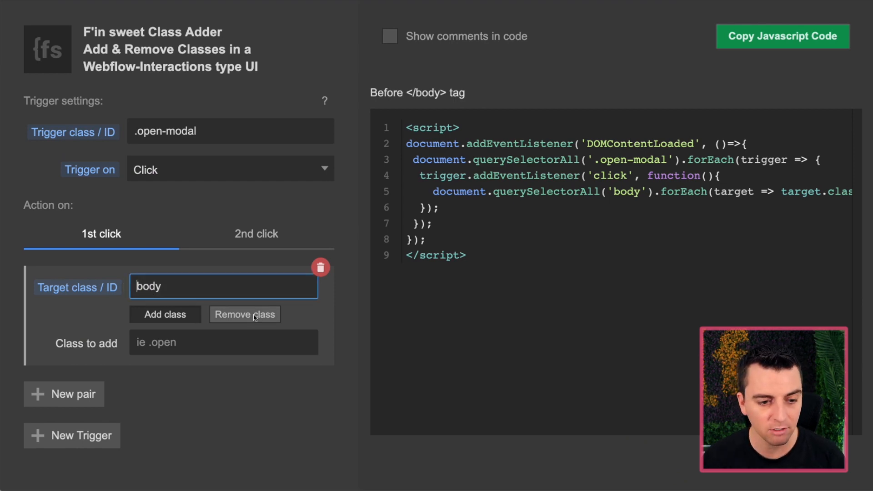
{"action": "type", "text": "."}
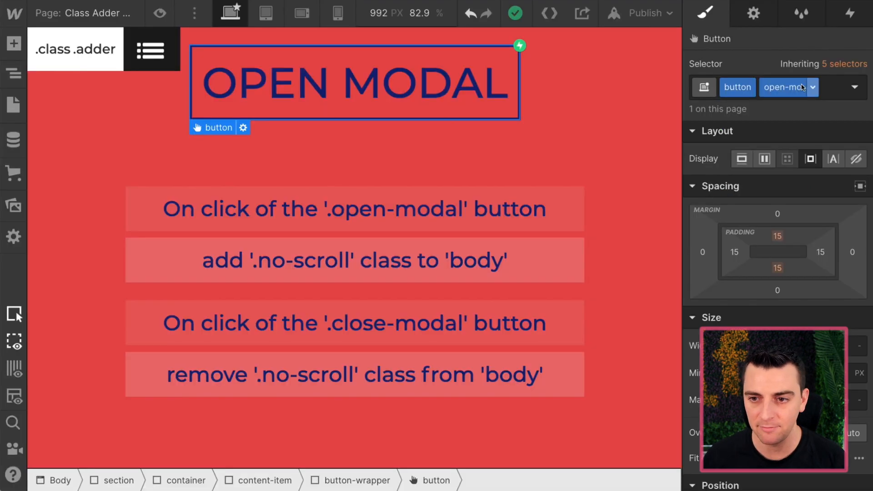
- In the Webflow Designer, apply the existing 'body' class to the Body element and remove it again
{"action": "left_click", "coordinate": [14, 73]}
{"action": "left_click", "coordinate": [86, 77]}
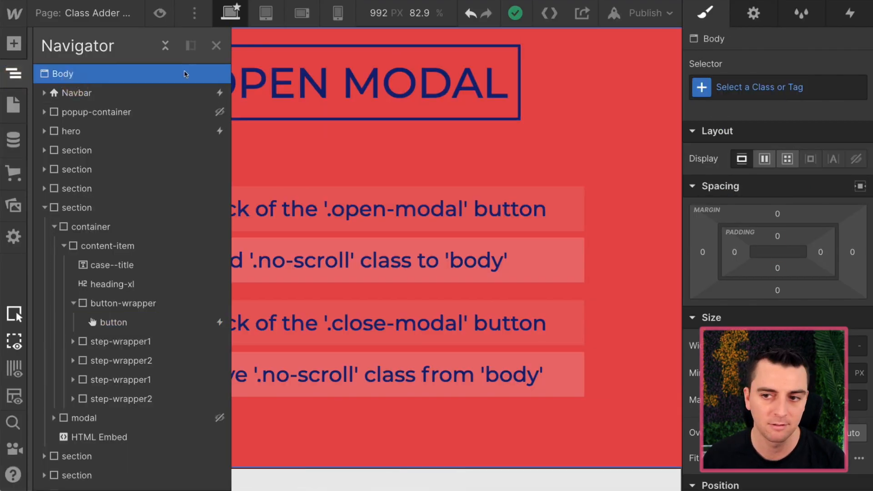
{"action": "left_click", "coordinate": [772, 80]}
{"action": "type", "text": "body"}
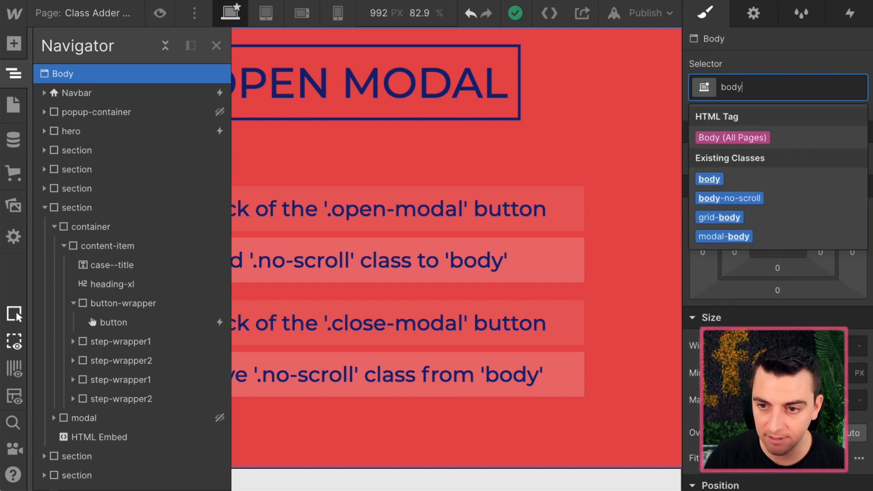
{"action": "key", "text": "Return"}
{"action": "key", "text": "BackSpace"}
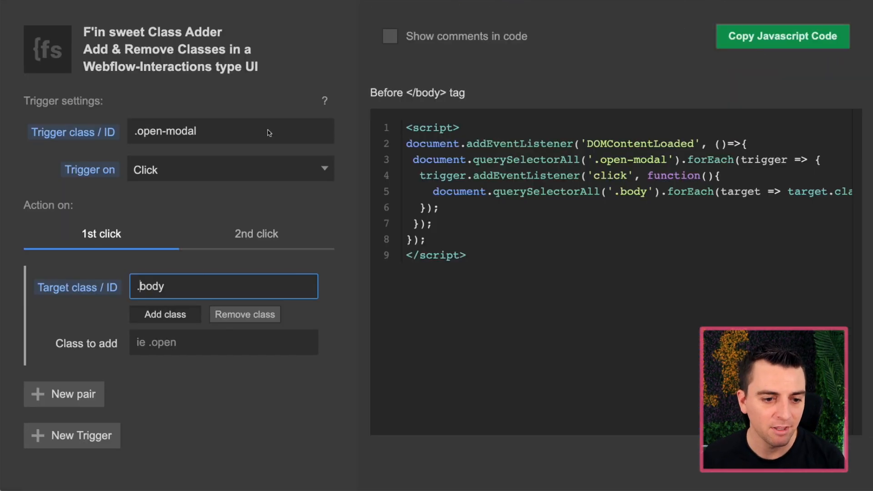
- Back in the Class Adder, restore the target to the 'body' tag and set '.no-scroll' as the class to add
{"action": "key", "text": "BackSpace"}
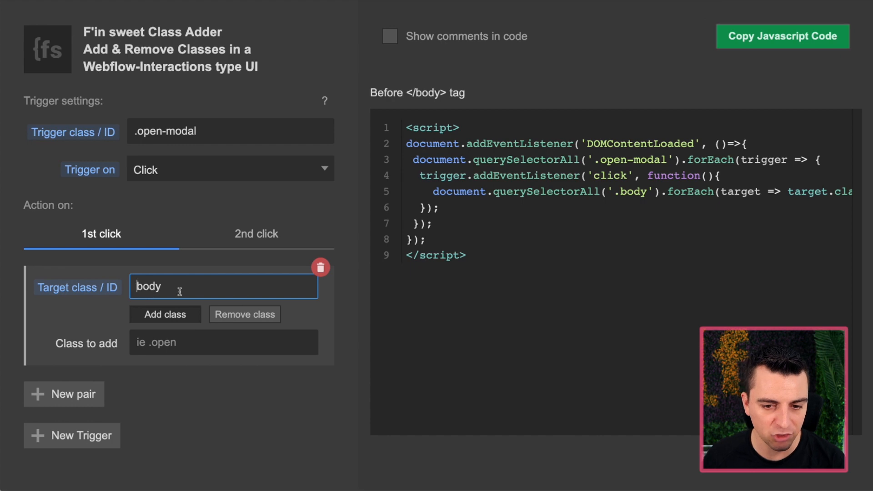
{"action": "left_click", "coordinate": [147, 315]}
{"action": "left_click", "coordinate": [156, 343]}
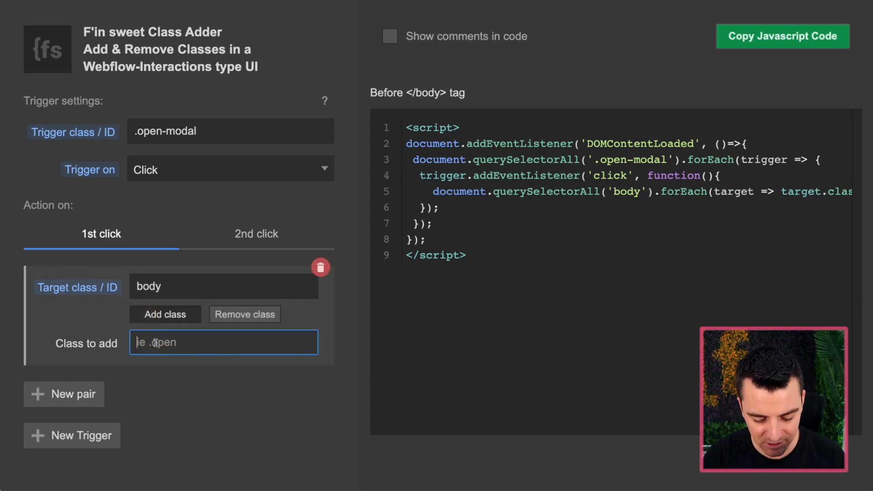
{"action": "type", "text": "no-scroll"}
{"action": "key", "text": "Home"}
{"action": "type", "text": "."}
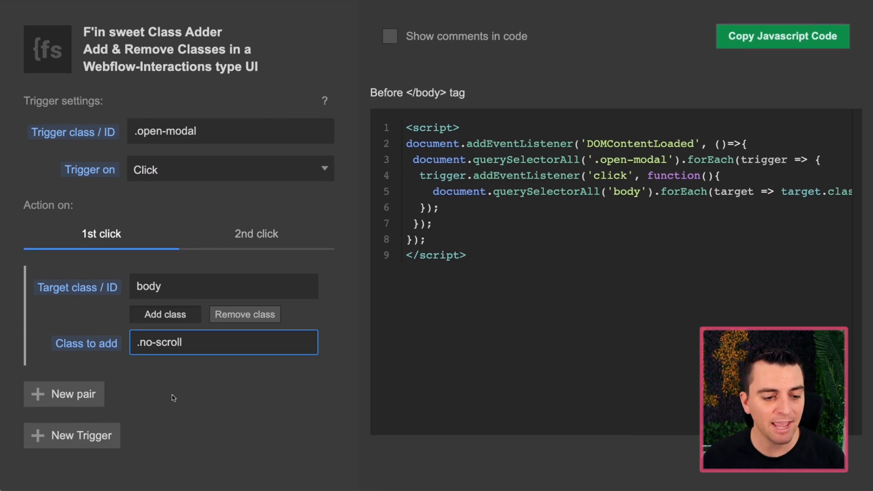
- Add a second trigger with the trigger class '.close-modal'
{"action": "left_click", "coordinate": [60, 432]}
{"action": "scroll", "coordinate": [243, 347], "scroll_direction": "down", "scroll_amount": 3}
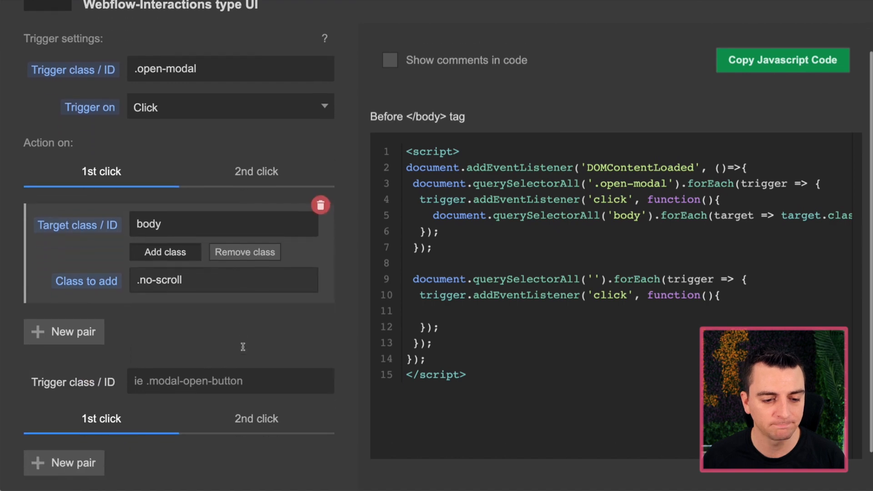
{"action": "left_click", "coordinate": [194, 339]}
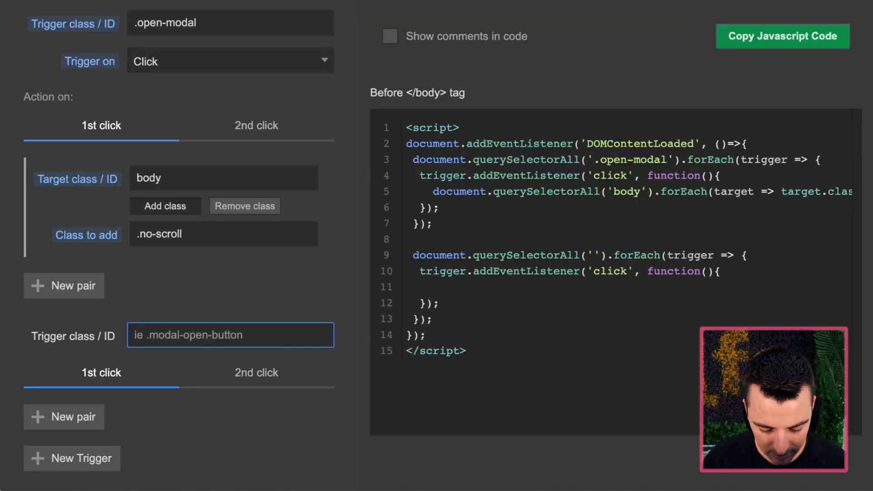
{"action": "type", "text": ".close-modal"}
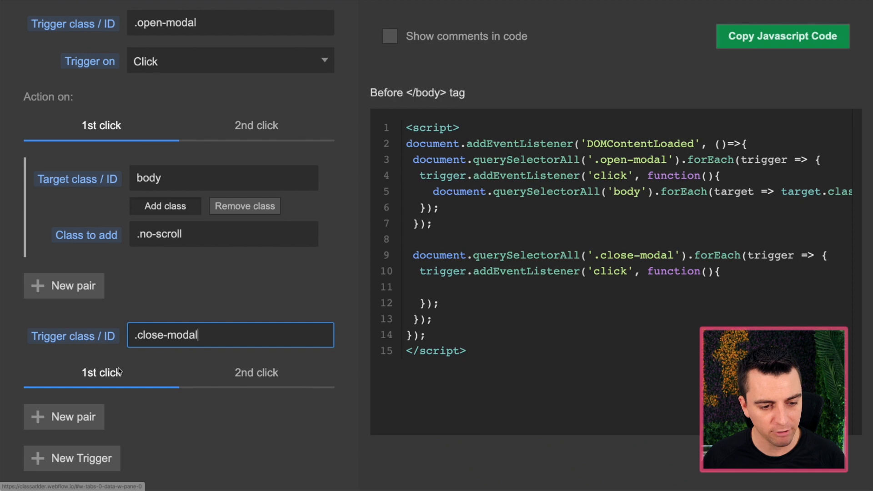
- Add a 1st click pair to the '.close-modal' trigger and set its target to 'body'
{"action": "left_click", "coordinate": [58, 416]}
{"action": "scroll", "coordinate": [194, 301], "scroll_direction": "down", "scroll_amount": 3}
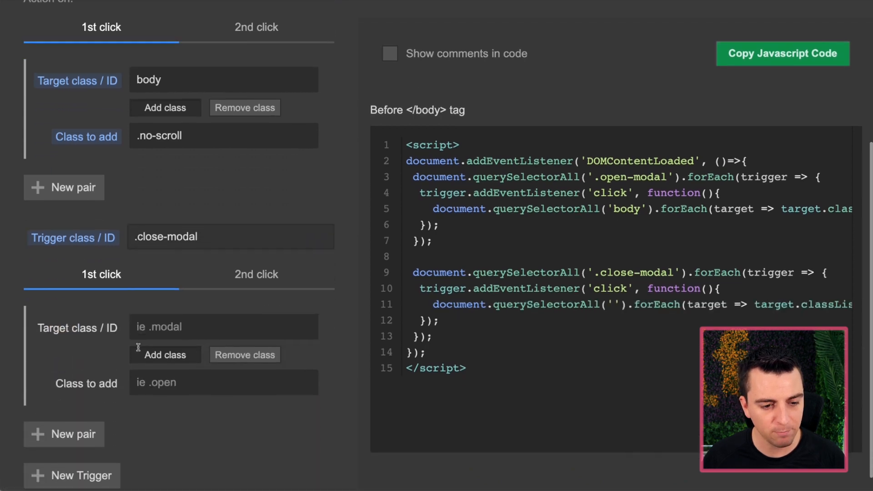
{"action": "left_click", "coordinate": [194, 301]}
{"action": "type", "text": "bppd"}
{"action": "key", "text": "BackSpace"}
{"action": "key", "text": "BackSpace"}
{"action": "type", "text": "ody"}
- Set the '.close-modal' pair to remove the class '.no-scroll' and review both triggers
{"action": "left_click", "coordinate": [182, 365]}
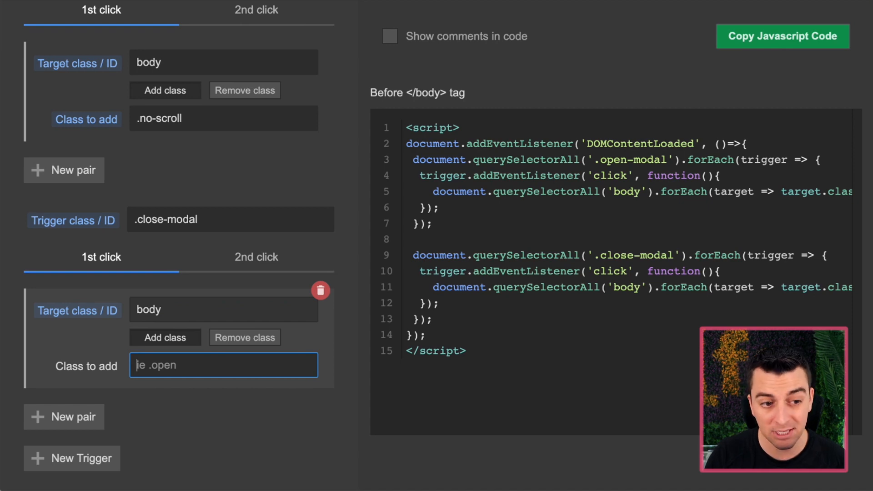
{"action": "type", "text": ".no-scroll"}
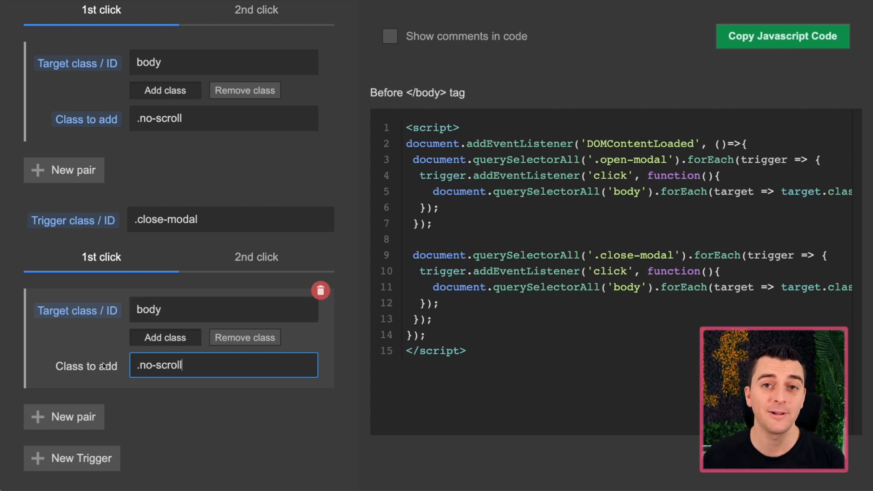
{"action": "left_click", "coordinate": [238, 341]}
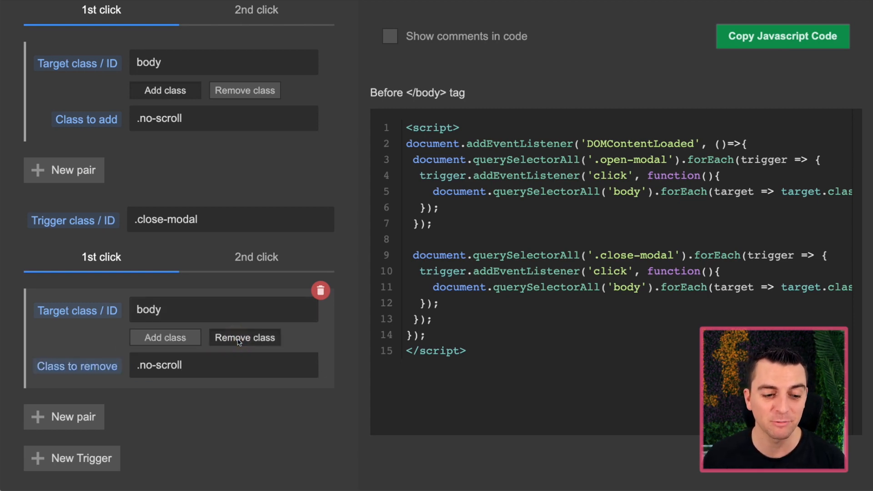
{"action": "scroll", "coordinate": [238, 341], "scroll_direction": "up", "scroll_amount": 4}
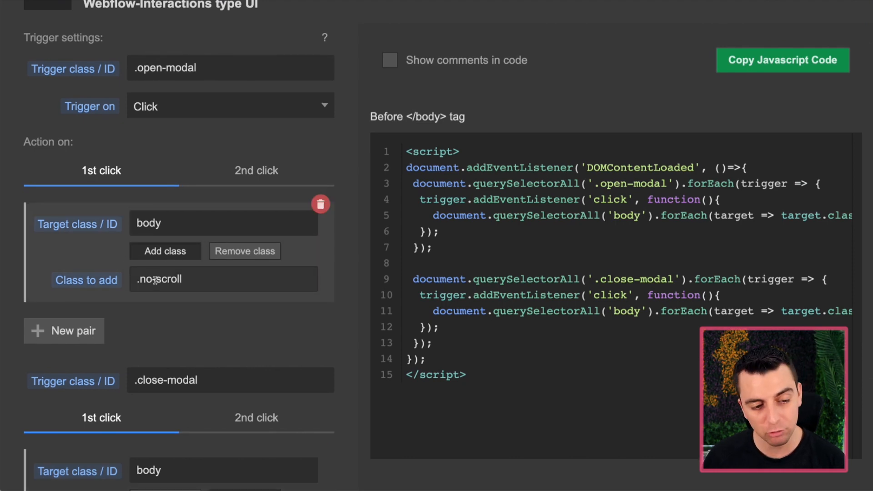
{"action": "scroll", "coordinate": [155, 280], "scroll_direction": "down", "scroll_amount": 3}
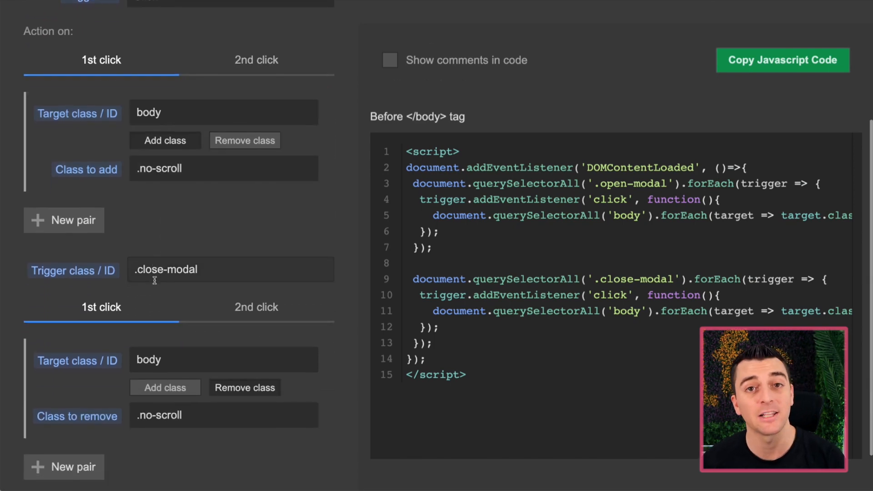
{"action": "scroll", "coordinate": [155, 280], "scroll_direction": "down", "scroll_amount": 1}
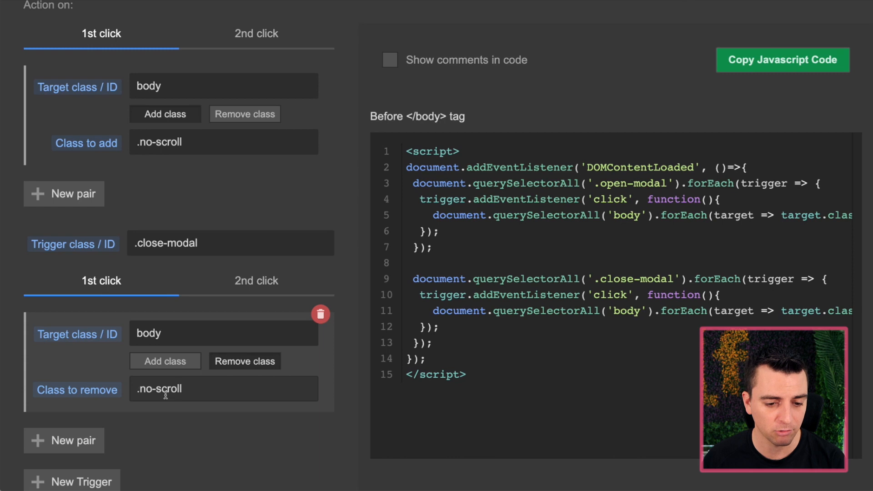
- Include comments in the generated code and copy the entire script, from the opening to the closing script tag
{"action": "scroll", "coordinate": [166, 374], "scroll_direction": "down", "scroll_amount": 1}
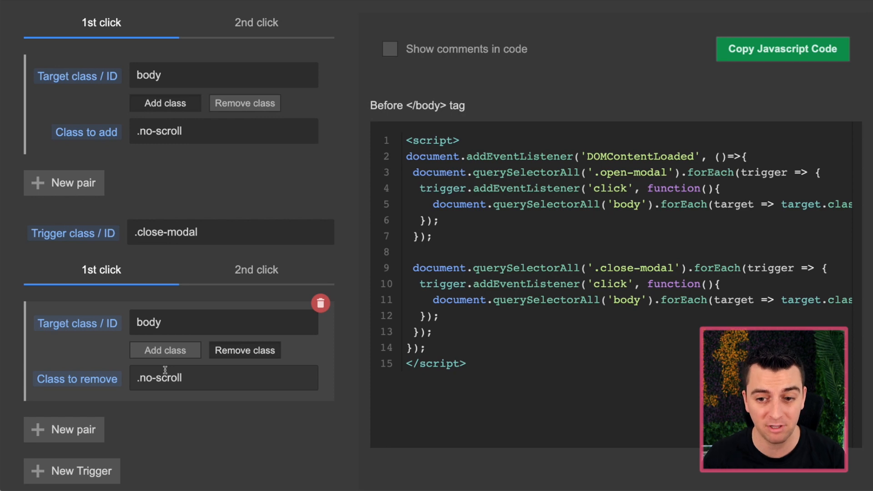
{"action": "left_click", "coordinate": [390, 49]}
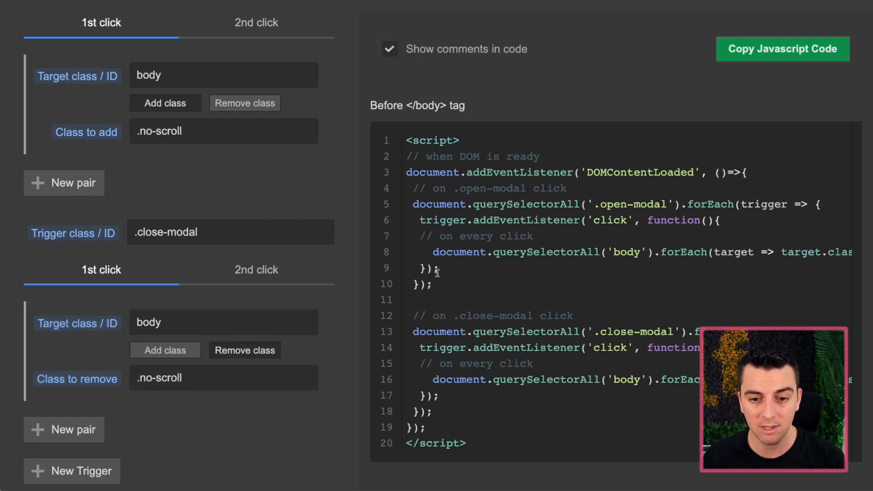
{"action": "scroll", "coordinate": [436, 225], "scroll_direction": "down", "scroll_amount": 1}
{"action": "left_click_drag", "start_coordinate": [496, 417], "coordinate": [376, 133]}
{"action": "key", "text": "ctrl+c"}
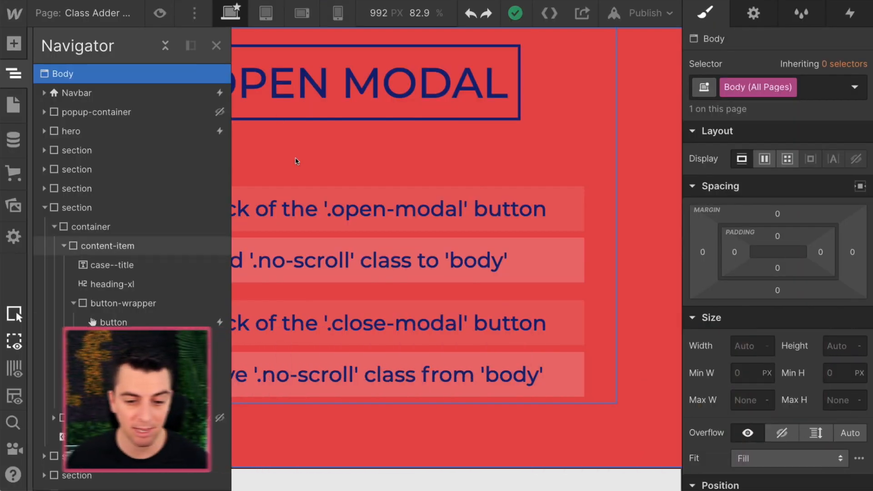
- In the Webflow Designer, replace all code in the HTML embed above 'Use case #3' with the copied script and save it
{"action": "left_click", "coordinate": [296, 161]}
{"action": "scroll", "coordinate": [273, 219], "scroll_direction": "down", "scroll_amount": 5}
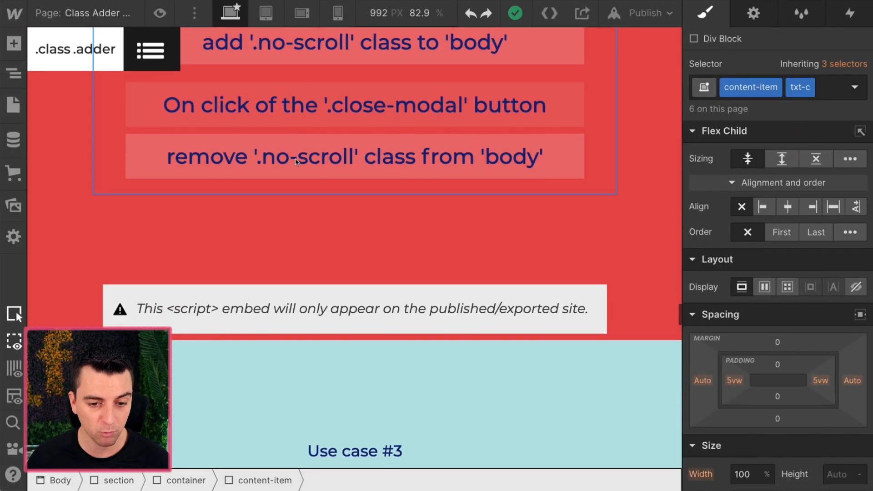
{"action": "left_click", "coordinate": [231, 293]}
{"action": "double_click", "coordinate": [231, 292]}
{"action": "key", "text": "ctrl+a"}
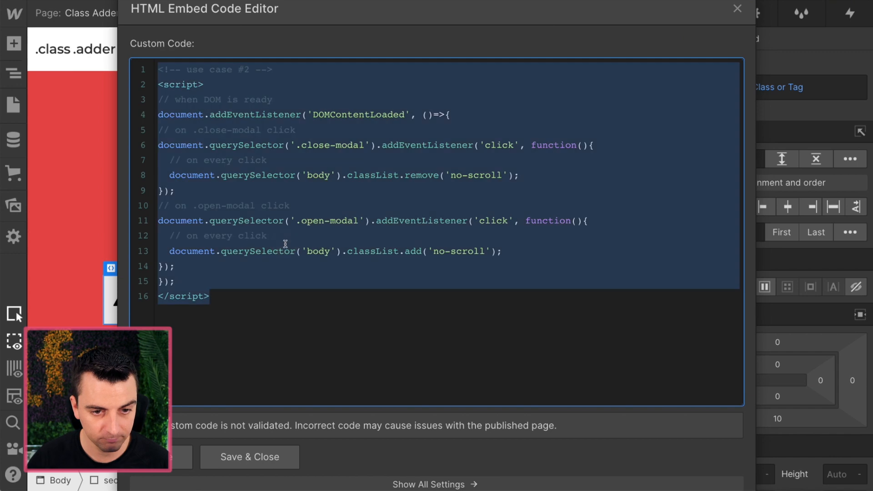
{"action": "key", "text": "BackSpace"}
{"action": "key", "text": "ctrl+v"}
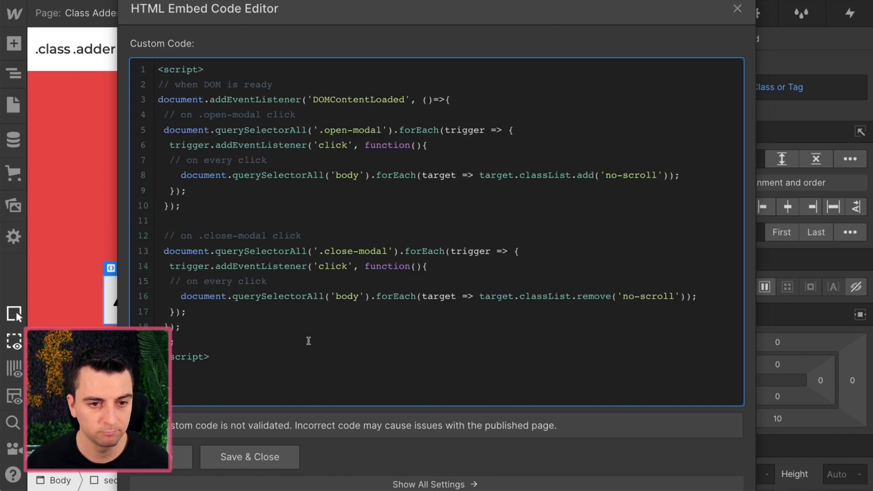
{"action": "left_click", "coordinate": [263, 457]}
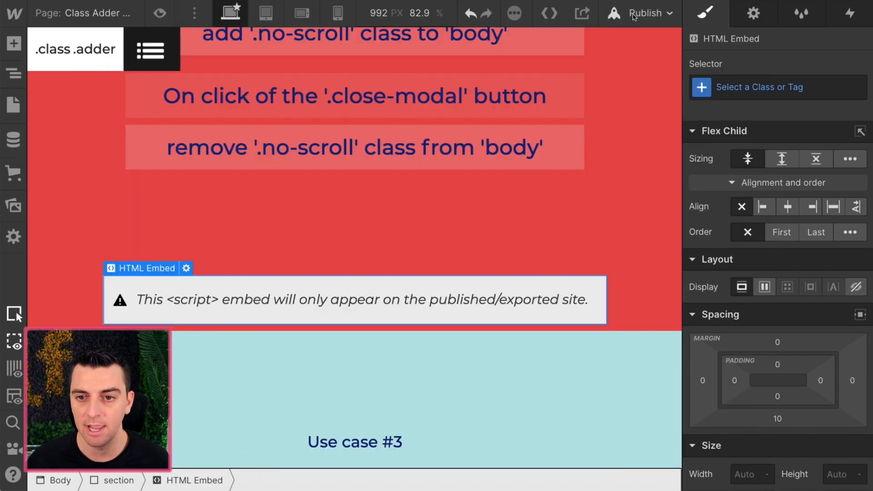
- Publish the Webflow site and reload the live page at the 'OPEN MODAL' section
{"action": "left_click", "coordinate": [641, 12]}
{"action": "left_click", "coordinate": [559, 214]}
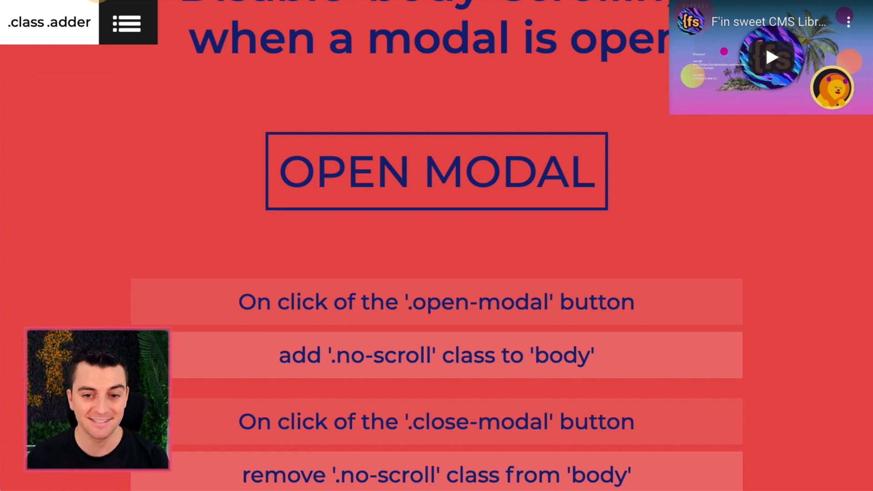
{"action": "left_click", "coordinate": [98, 0]}
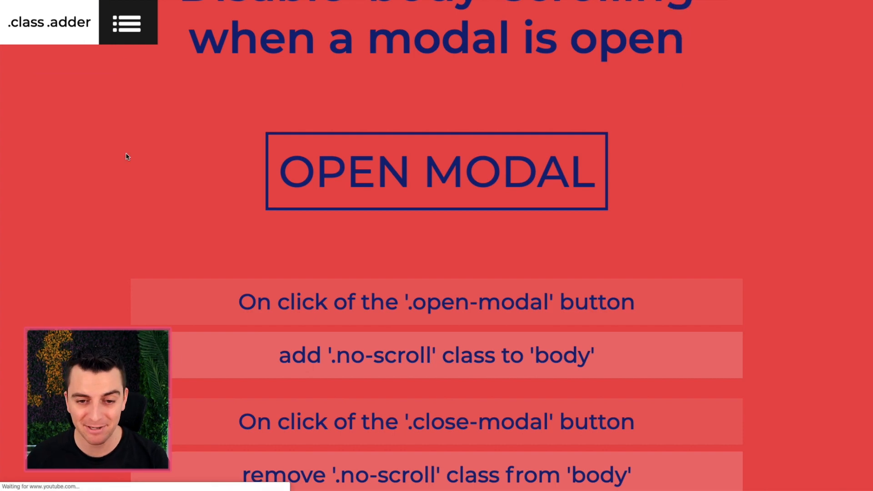